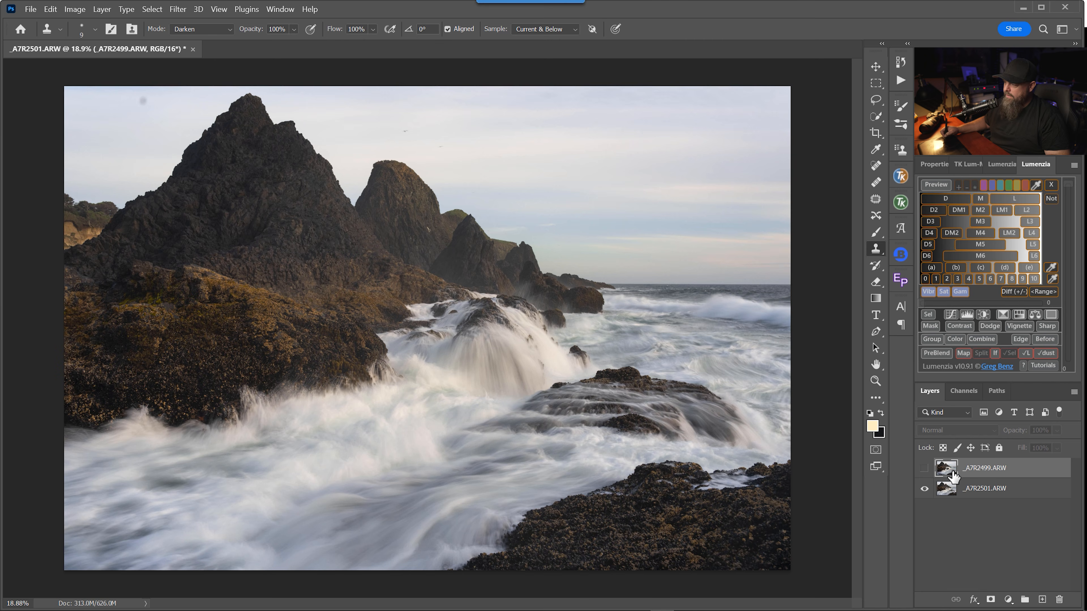
Step: Show the _A7R2499.ARW layer and give it a layer mask inverted to solid black
left_click(923, 468)
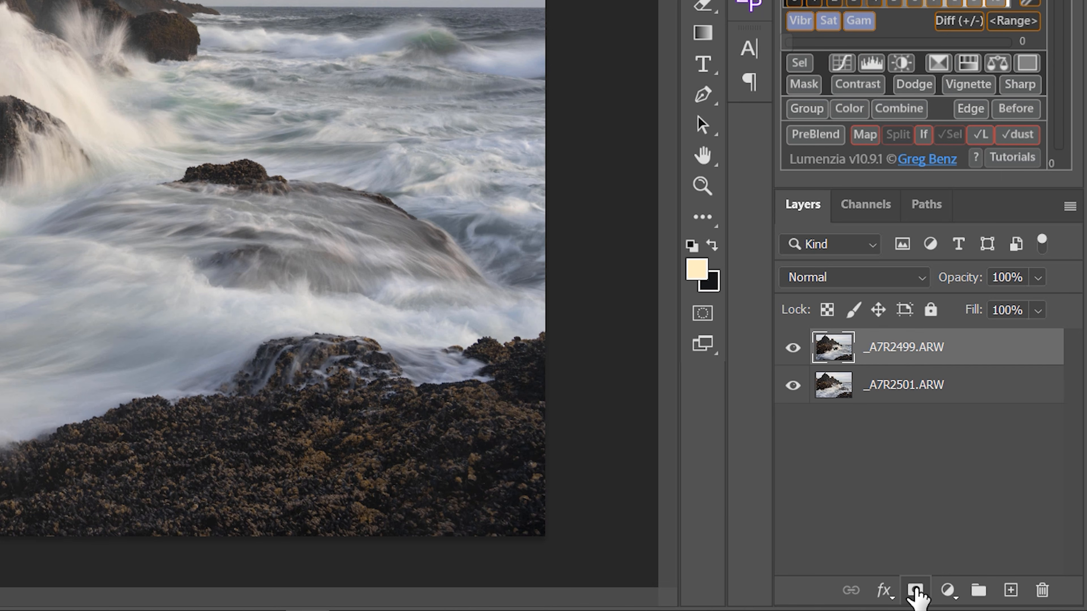
left_click(915, 590)
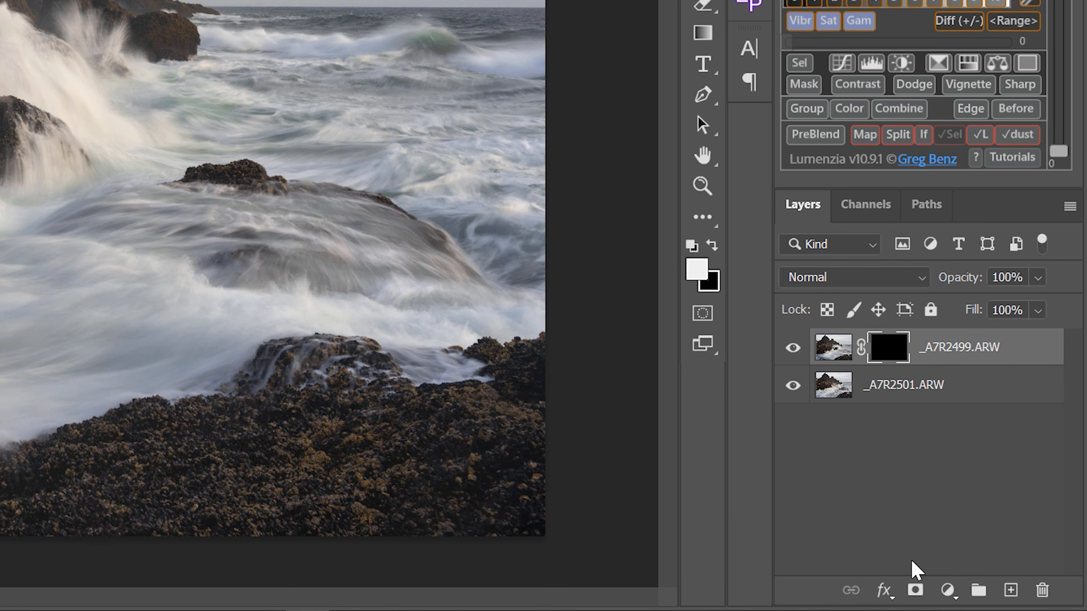
key("ctrl+i")
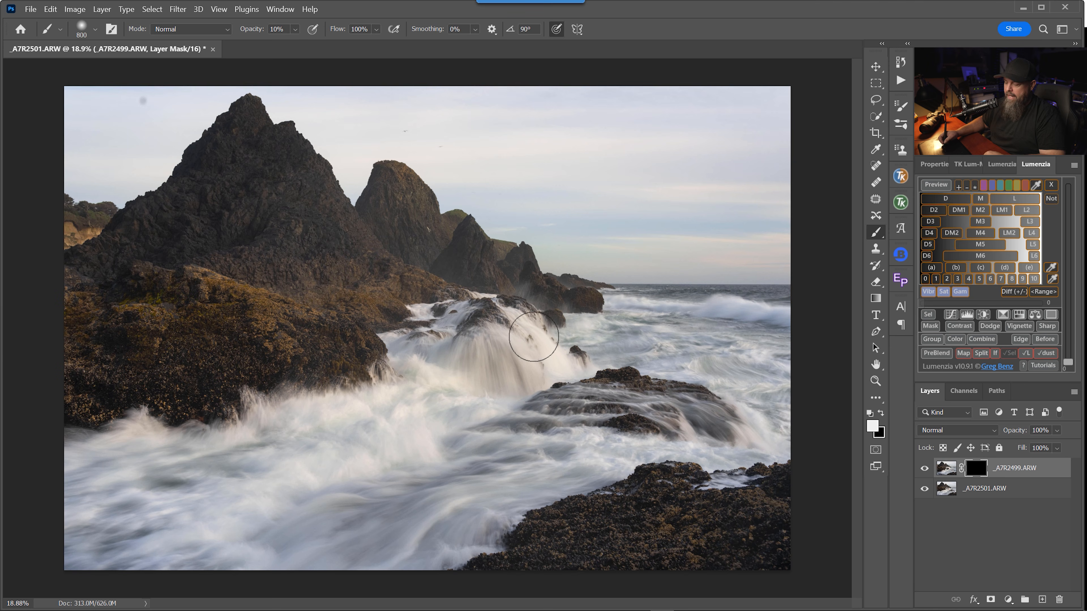
Step: Paint the mask white over the lower-left foreground water with a large brush at 100% opacity and 34% hardness
key("0")
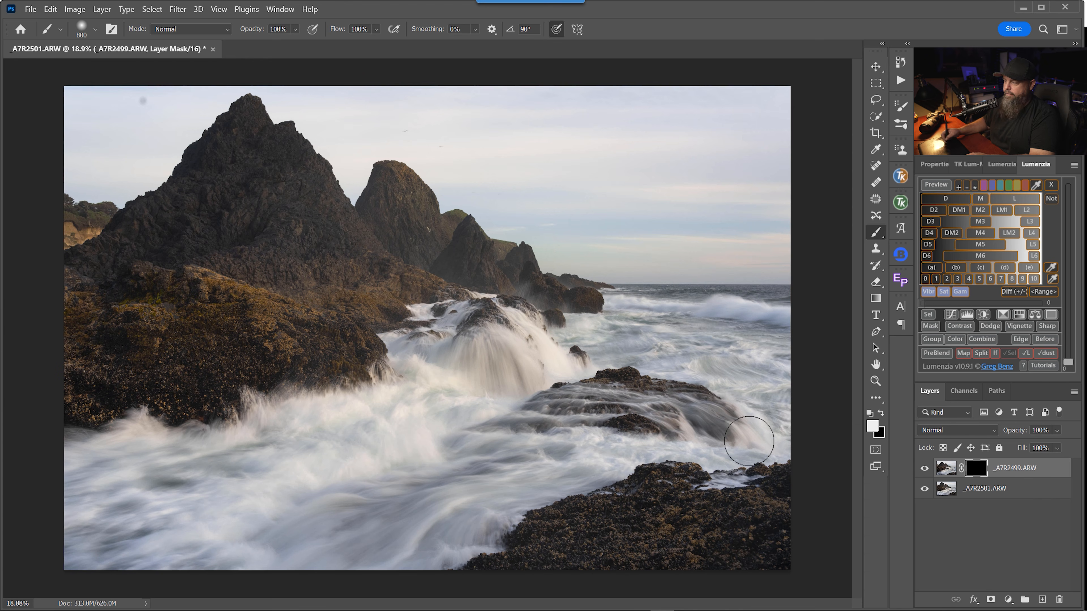
key("bracketright")
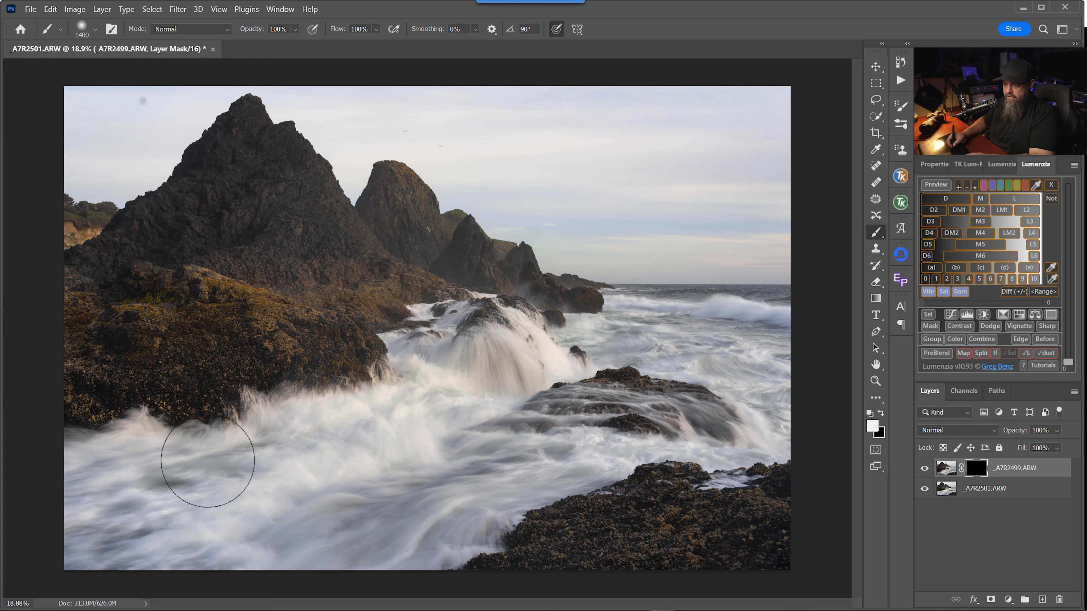
right_click(245, 381)
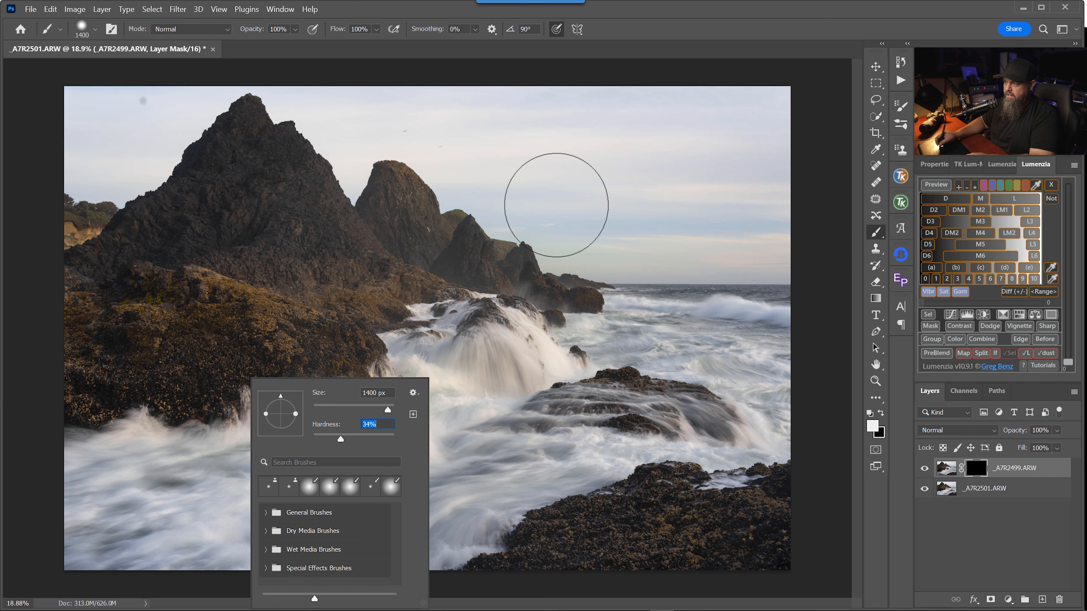
left_click(682, 39)
key("bracketright")
mouse_move(60, 446)
left_mouse_down()
mouse_move(323, 415)
mouse_move(104, 456)
mouse_move(49, 522)
mouse_move(158, 519)
mouse_move(143, 542)
mouse_move(375, 552)
mouse_move(211, 526)
mouse_move(468, 526)
left_mouse_up()
Step: Extend the white mask painting along the base of the large left rock with a brush of 700 to 1000 px
key("bracketleft")
key("bracketleft")
key("bracketleft")
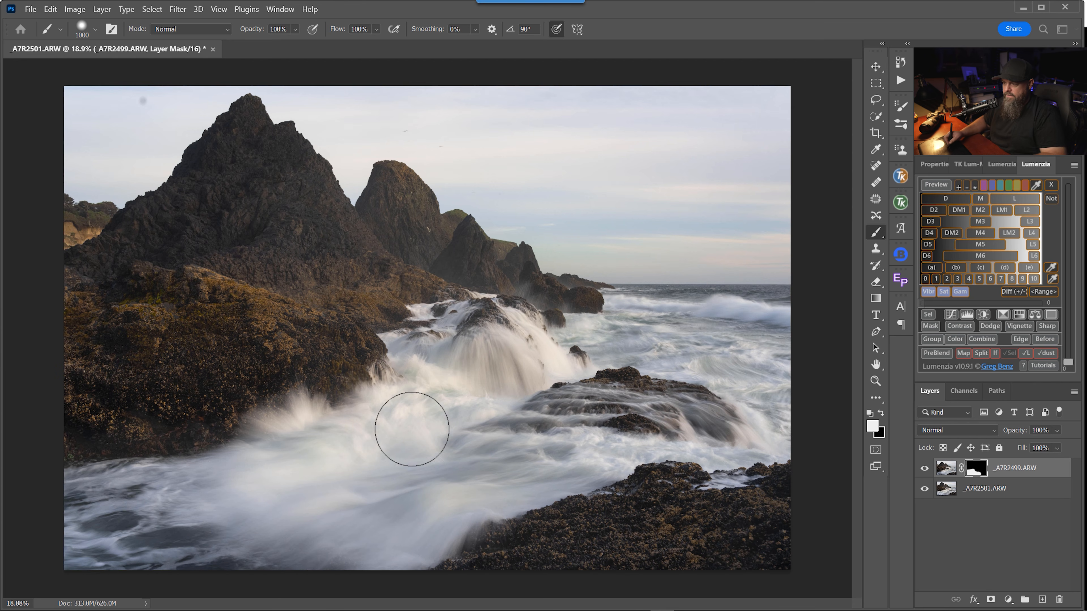
scroll(364, 388, "up", 4)
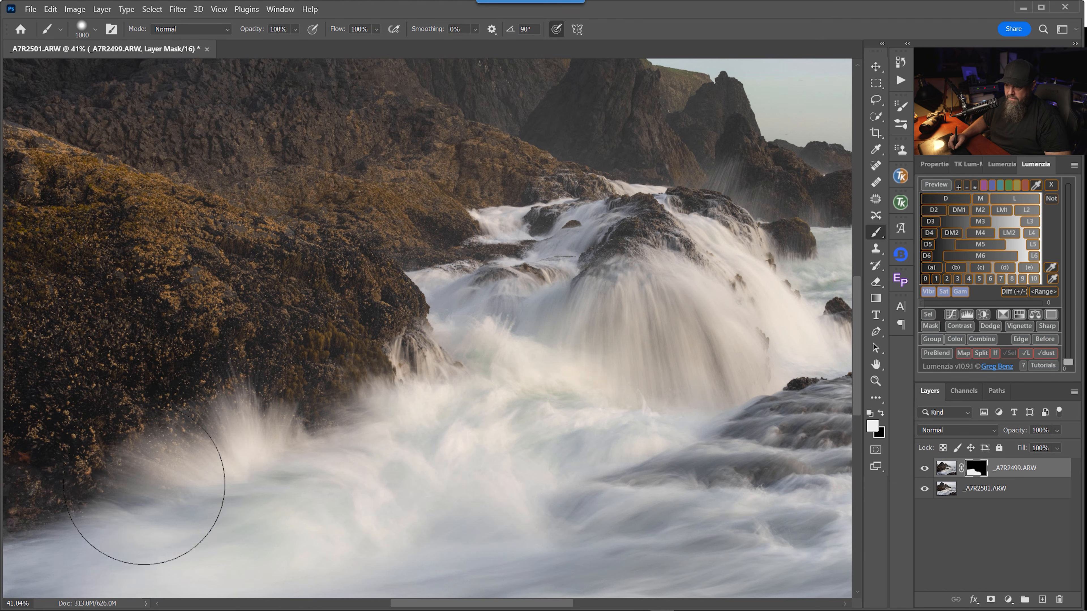
left_click_drag(359, 412, 405, 419)
key("bracketleft")
key("bracketleft")
key("bracketleft")
key("bracketleft")
key("bracketleft")
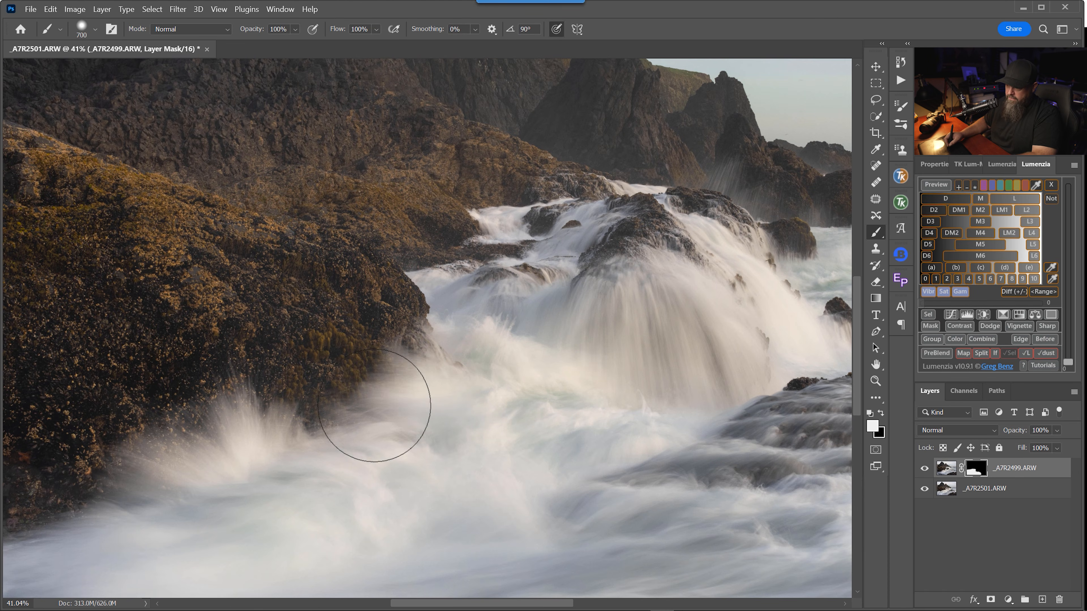
key("bracketright")
key("bracketright")
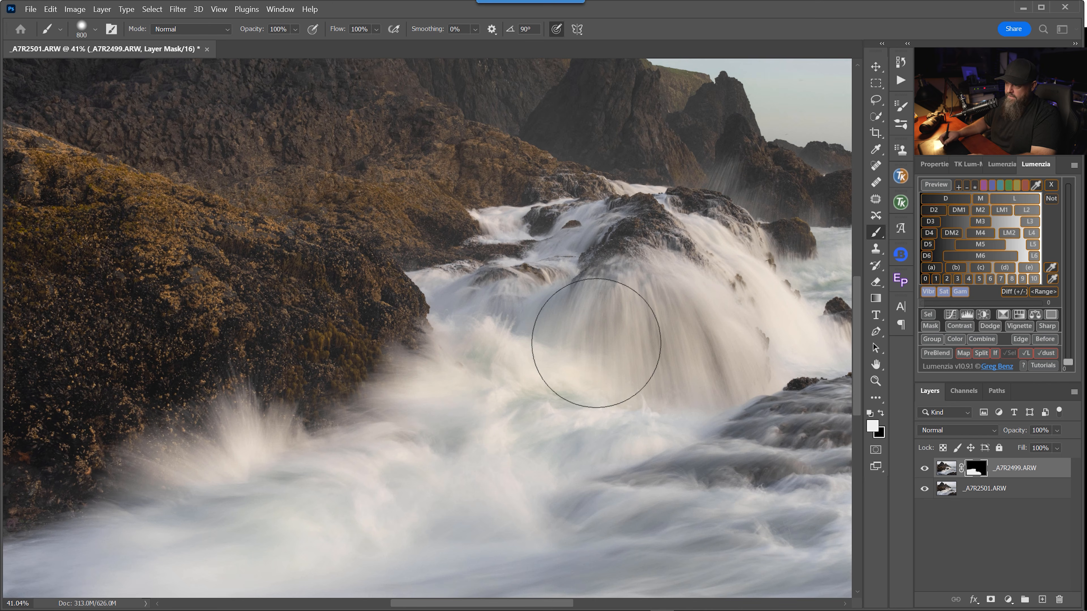
Step: Paint the mask white over the churning water between the large left rock and the waterfall
left_click_drag(412, 403, 458, 405)
key("bracketright")
key("bracketright")
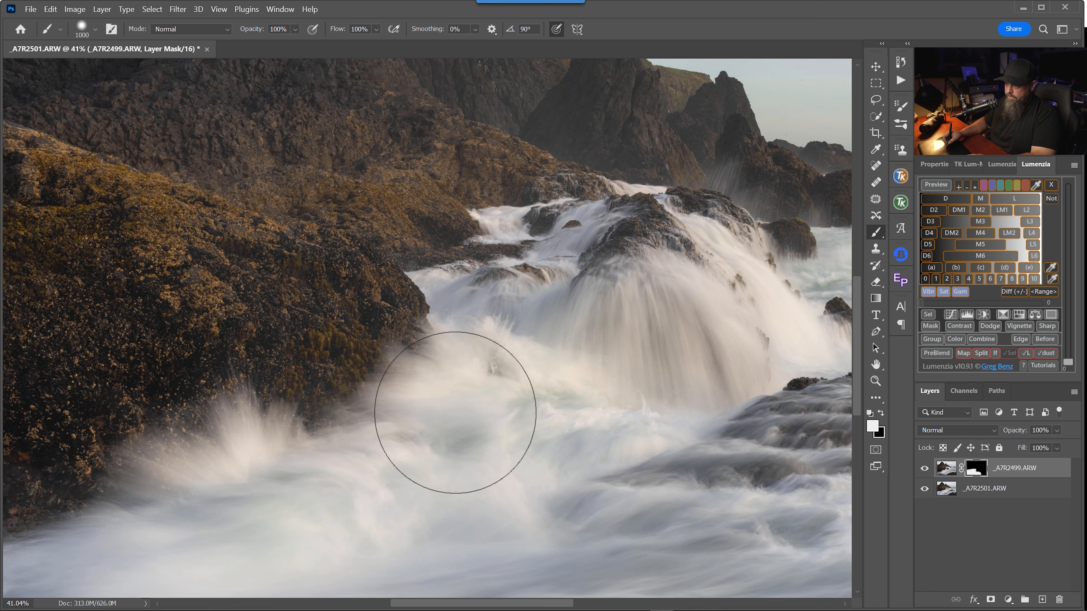
mouse_move(436, 425)
left_mouse_down()
mouse_move(470, 427)
mouse_move(430, 407)
mouse_move(442, 437)
left_mouse_up()
key("bracketleft")
key("bracketleft")
key("bracketleft")
key("bracketleft")
left_click_drag(520, 453, 531, 515)
Step: Paint the mask black with a 300 px brush over the small rock in the splash beside the waterfall
key("bracketright")
key("x")
mouse_move(619, 517)
left_mouse_down()
mouse_move(501, 549)
mouse_move(638, 511)
mouse_move(474, 526)
mouse_move(720, 496)
mouse_move(649, 472)
left_mouse_up()
left_click_drag(389, 387, 430, 386)
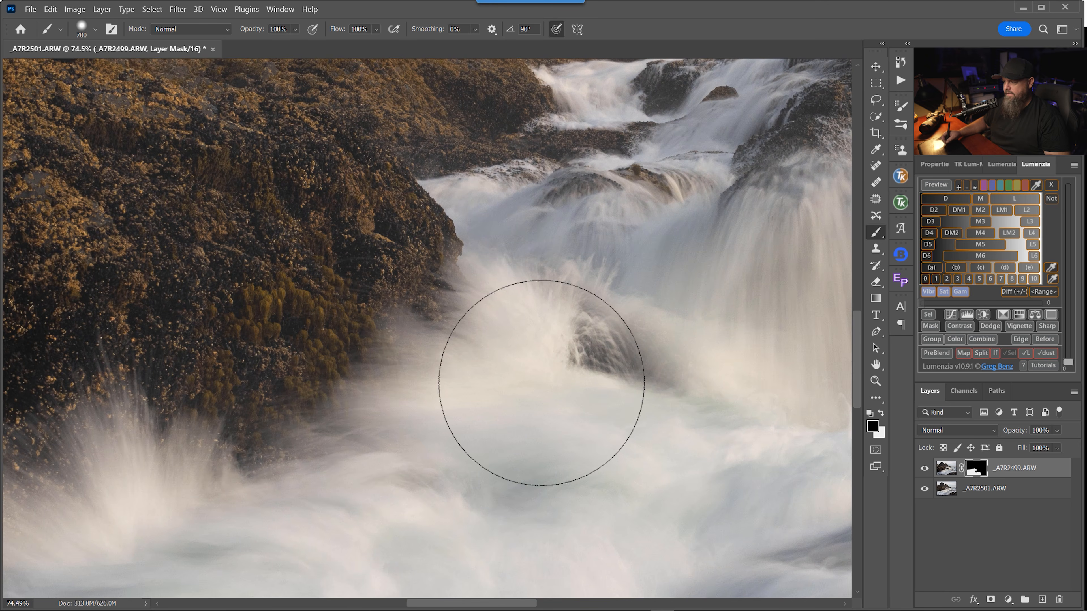
mouse_move(615, 387)
left_mouse_down()
mouse_move(505, 409)
mouse_move(546, 413)
mouse_move(660, 394)
mouse_move(664, 382)
left_mouse_up()
key("bracketleft")
key("bracketleft")
key("bracketleft")
key("bracketleft")
right_click(555, 373)
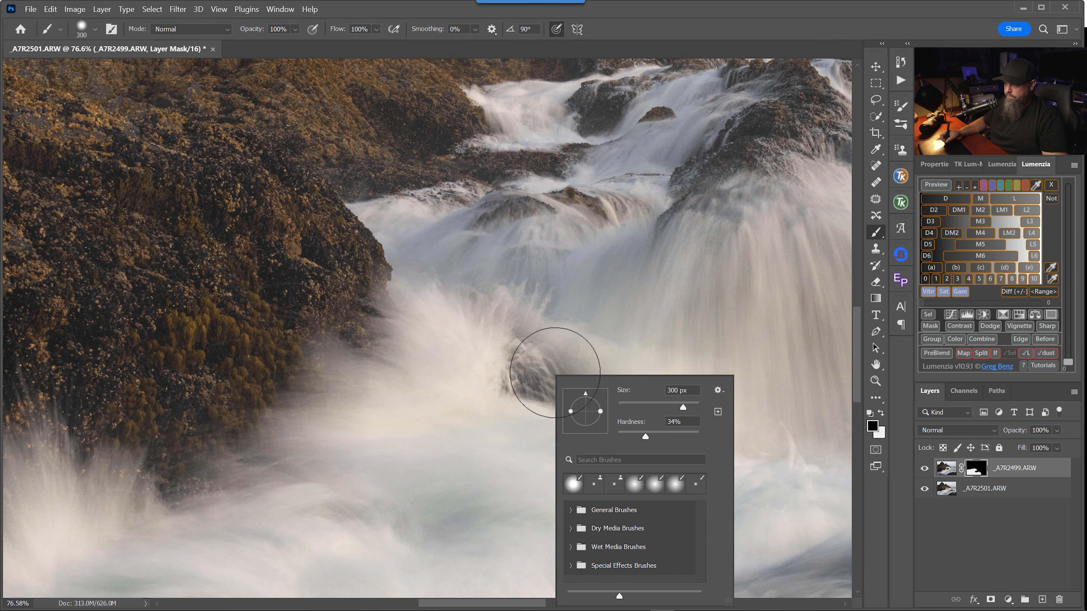
key("Return")
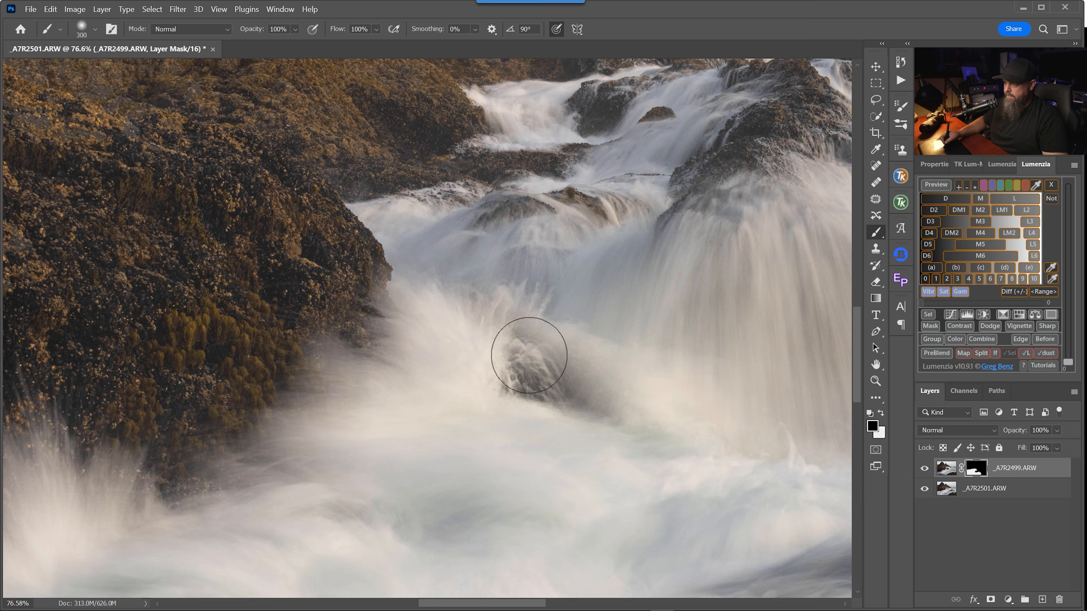
mouse_move(529, 366)
left_mouse_down()
mouse_move(611, 392)
mouse_move(533, 387)
mouse_move(528, 357)
mouse_move(638, 429)
mouse_move(548, 395)
mouse_move(697, 458)
mouse_move(515, 410)
mouse_move(554, 415)
mouse_move(555, 438)
mouse_move(521, 407)
mouse_move(585, 447)
mouse_move(655, 465)
mouse_move(608, 442)
mouse_move(586, 394)
mouse_move(650, 438)
left_mouse_up()
Step: Blend the mask in the water below the waterfall with white strokes, plus black touch-ups using a 400 px brush
key("x")
mouse_move(614, 353)
left_mouse_down()
mouse_move(679, 406)
mouse_move(604, 358)
mouse_move(588, 387)
mouse_move(559, 383)
mouse_move(563, 351)
mouse_move(662, 366)
mouse_move(587, 437)
mouse_move(524, 443)
left_mouse_up()
left_click_drag(697, 529, 527, 379)
mouse_move(419, 385)
left_mouse_down()
mouse_move(451, 390)
mouse_move(467, 360)
left_mouse_up()
left_click_drag(384, 386, 367, 389)
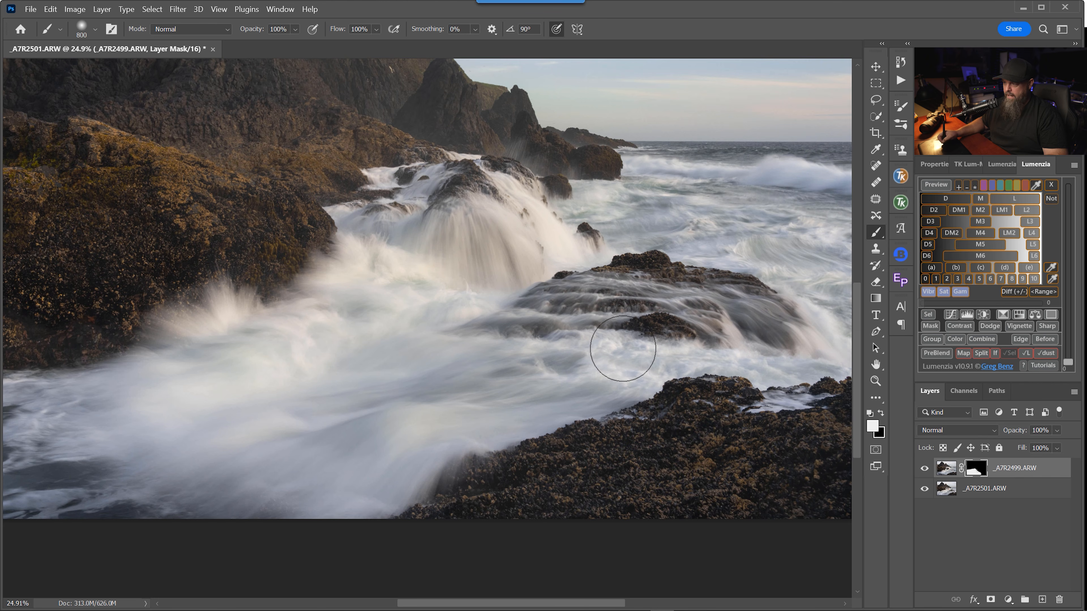
key("x")
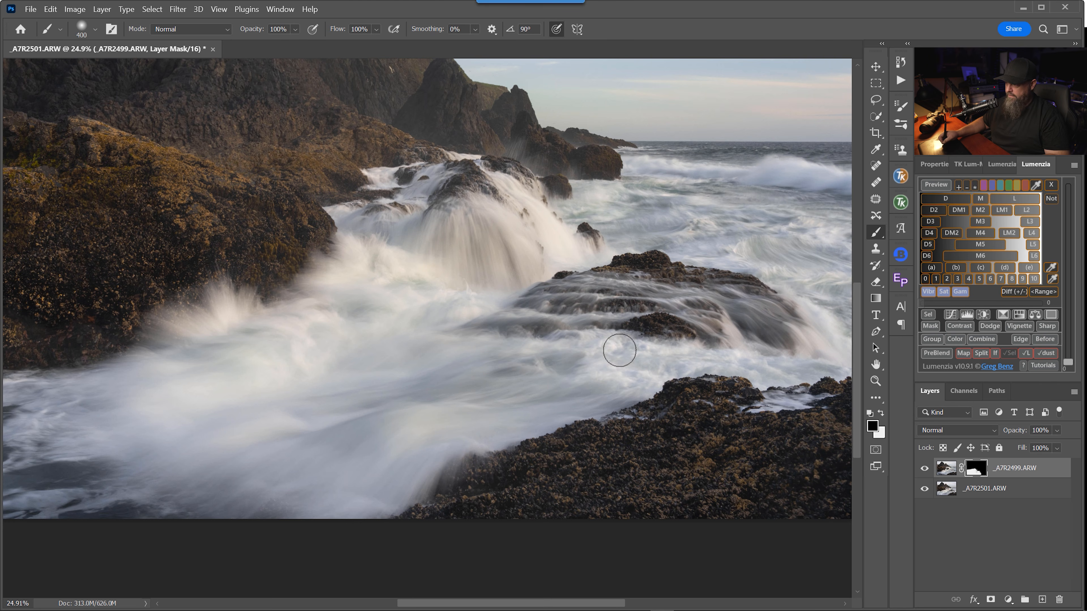
mouse_move(475, 364)
left_mouse_down()
mouse_move(423, 370)
mouse_move(563, 389)
left_mouse_up()
Step: Paint the mask white with a 250 px brush to reveal the splash above the small rock behind the waterfall
mouse_move(562, 190)
left_mouse_down()
mouse_move(617, 190)
mouse_move(541, 366)
left_mouse_up()
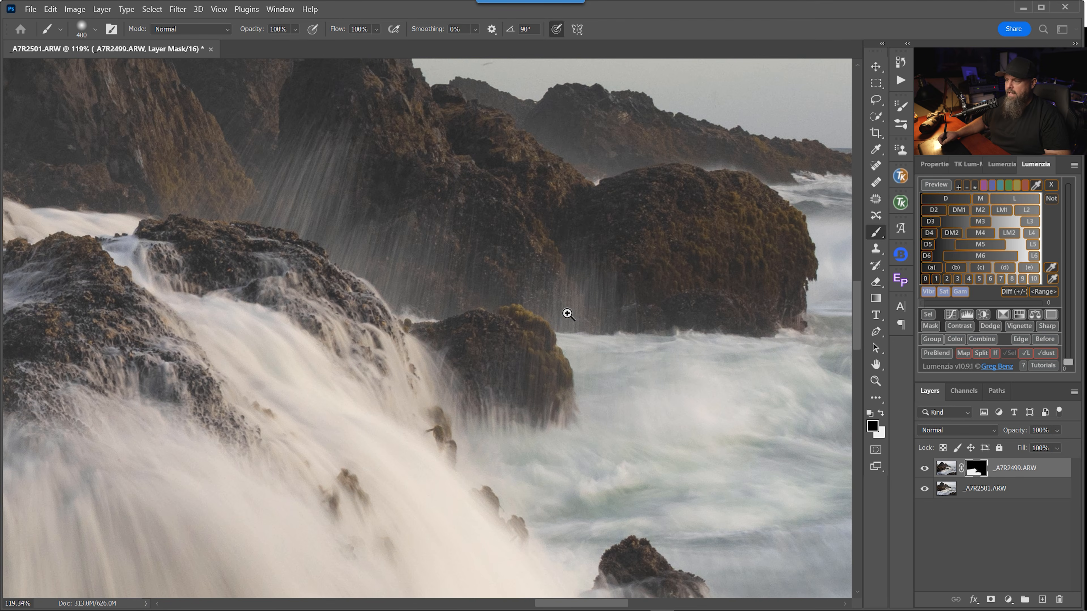
left_click_drag(568, 313, 543, 314)
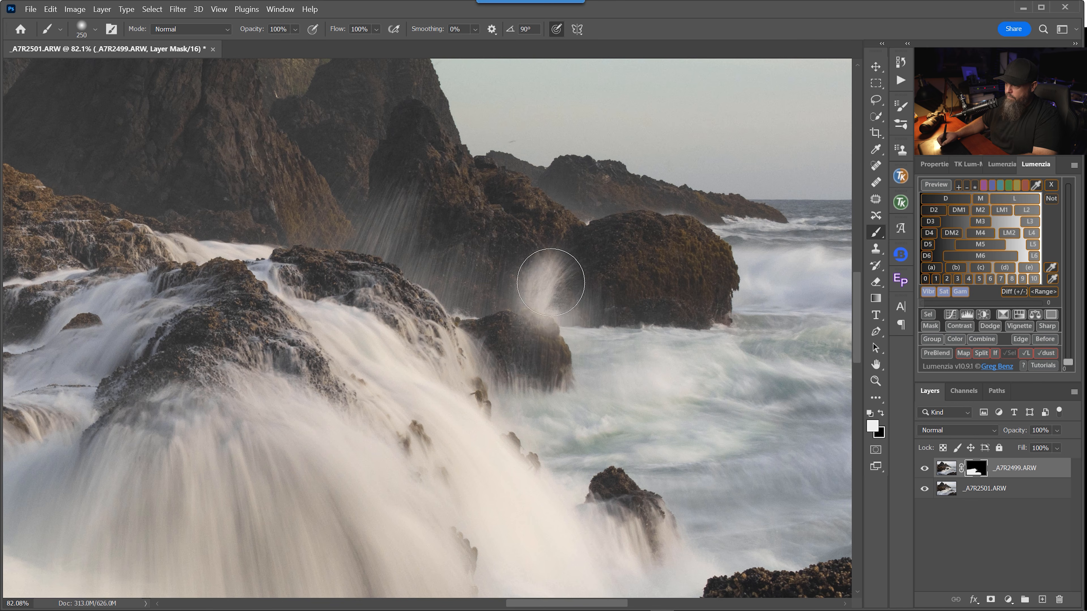
mouse_move(506, 297)
left_mouse_down()
mouse_move(487, 281)
mouse_move(485, 291)
mouse_move(447, 229)
left_mouse_up()
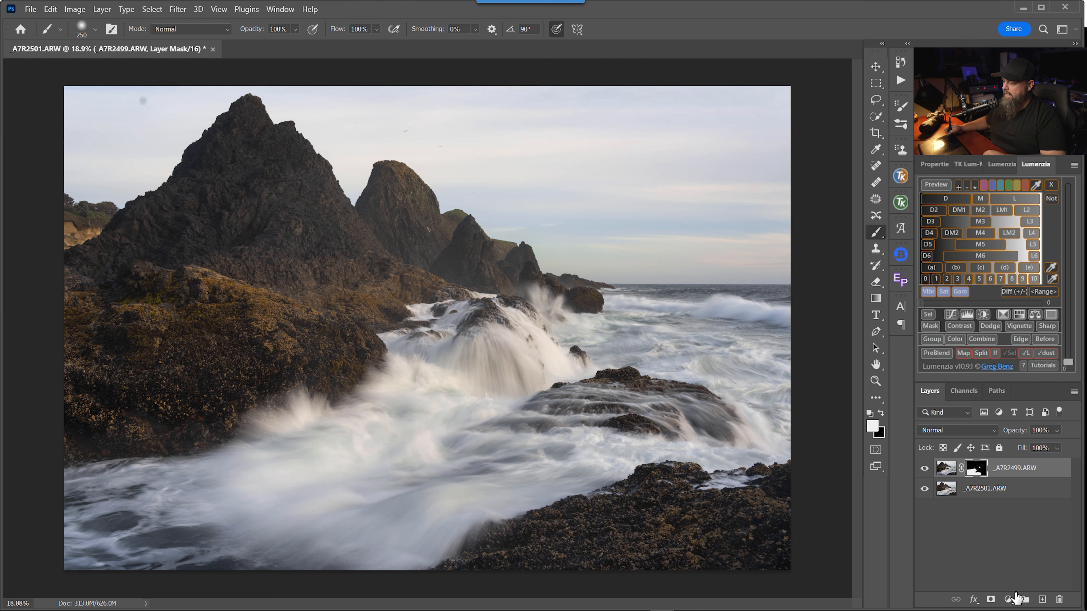
Step: Add a Brightness/Contrast adjustment layer with Brightness -70 and Contrast 60
left_click(1008, 599)
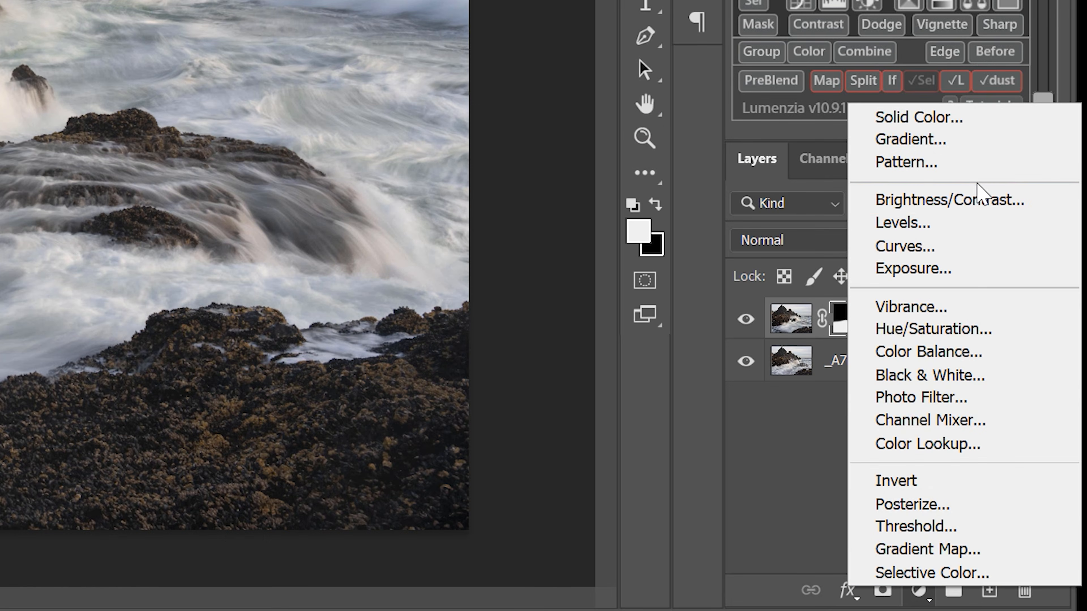
left_click(982, 200)
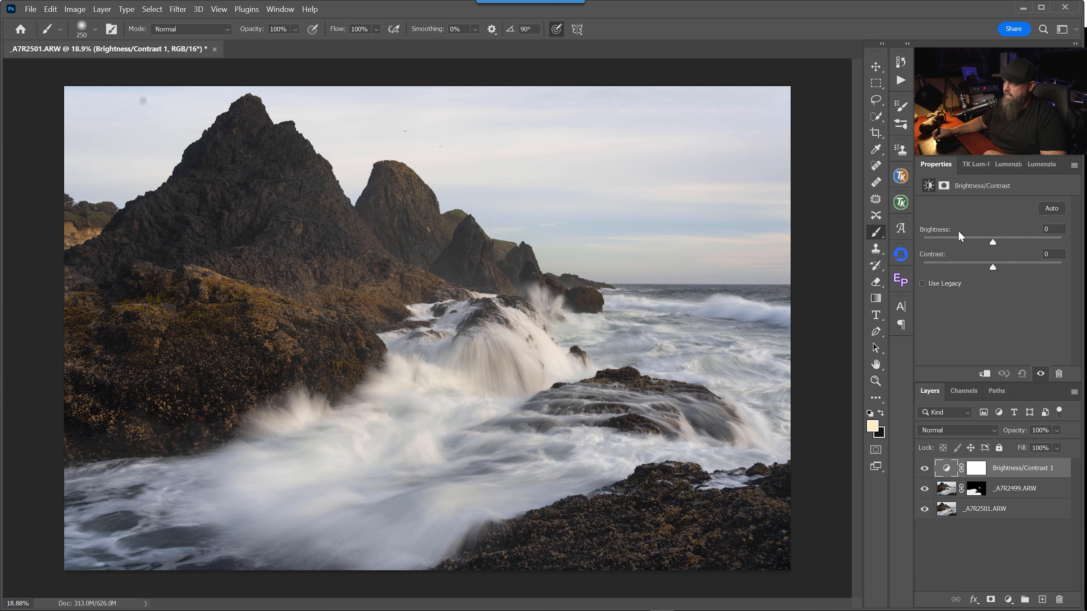
left_click_drag(984, 245, 966, 245)
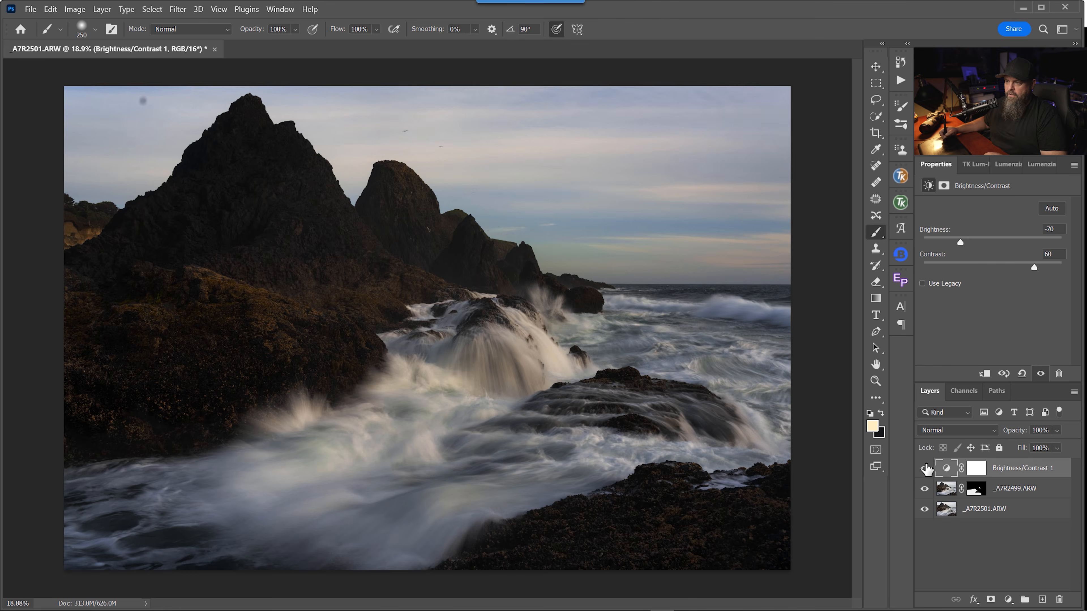
Step: Toggle the Brightness/Contrast layer's visibility to compare the image with and without the adjustment
left_click(925, 468)
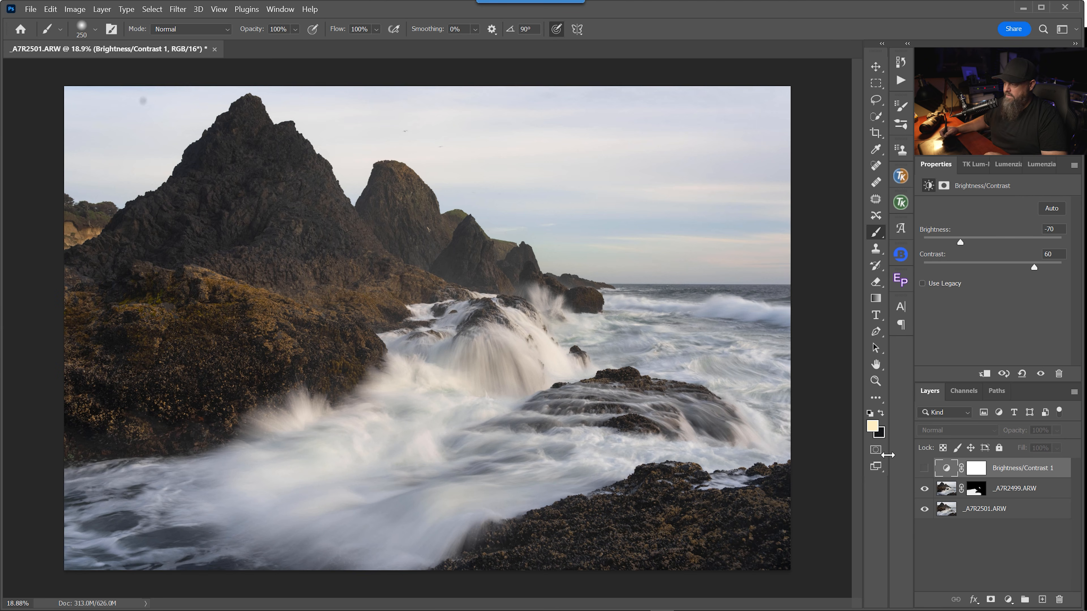
left_click(925, 468)
left_click(925, 469)
left_click(925, 469)
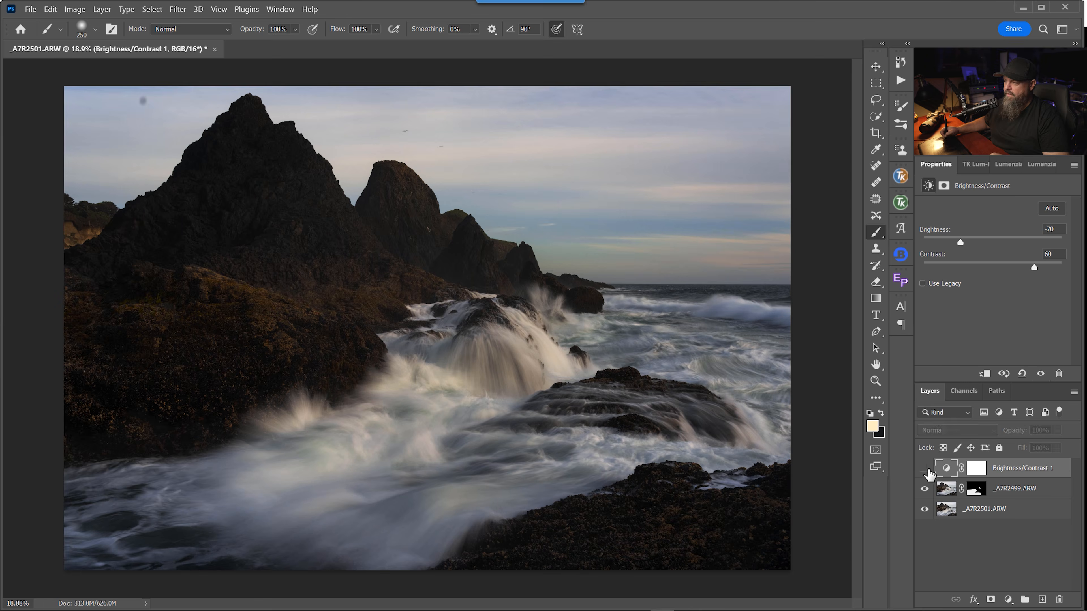
left_click(925, 468)
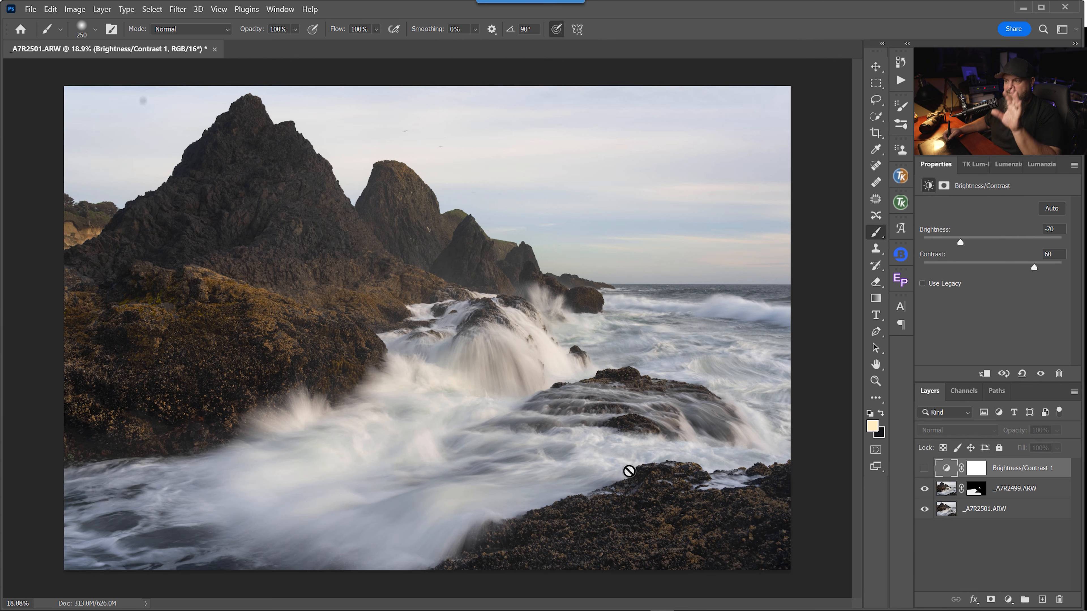
Step: Show the Brightness/Contrast layer again and invert its layer mask to black
left_click(969, 467)
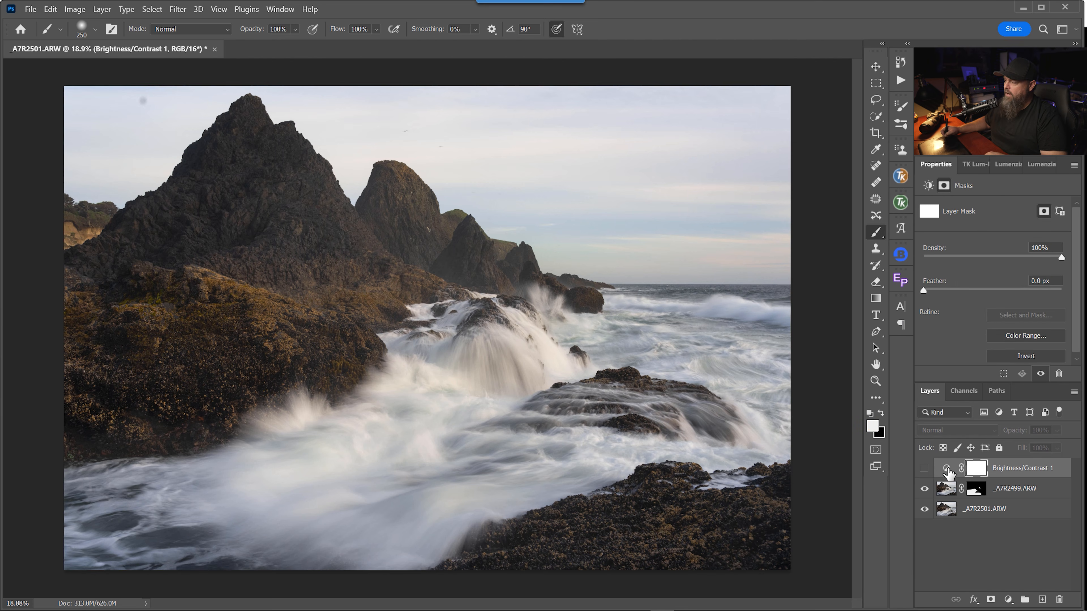
left_click(926, 470)
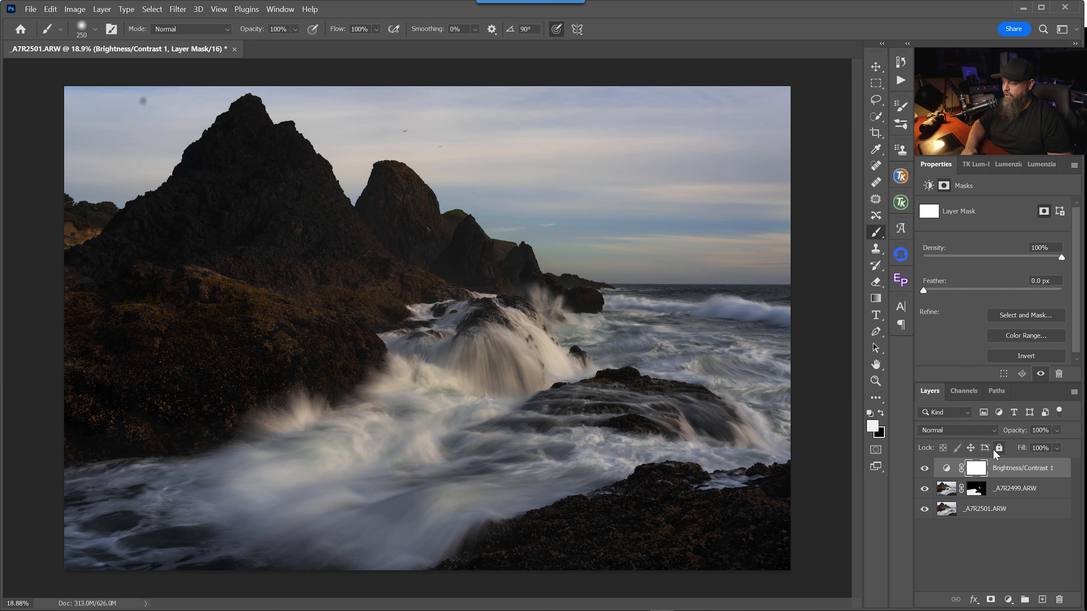
key("ctrl+i")
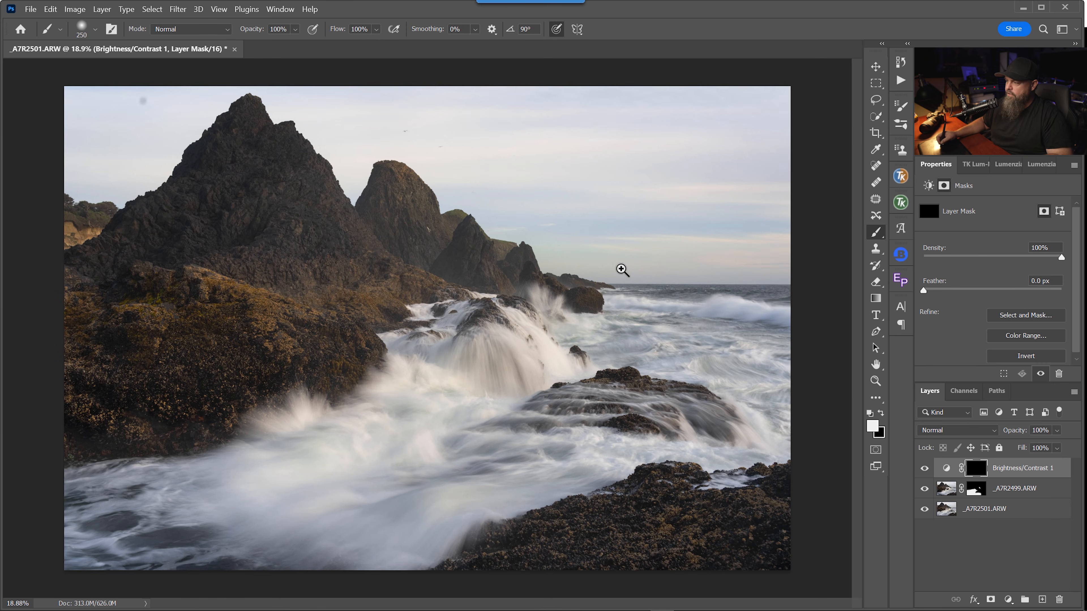
left_click_drag(622, 269, 677, 293)
left_click_drag(585, 306, 419, 314)
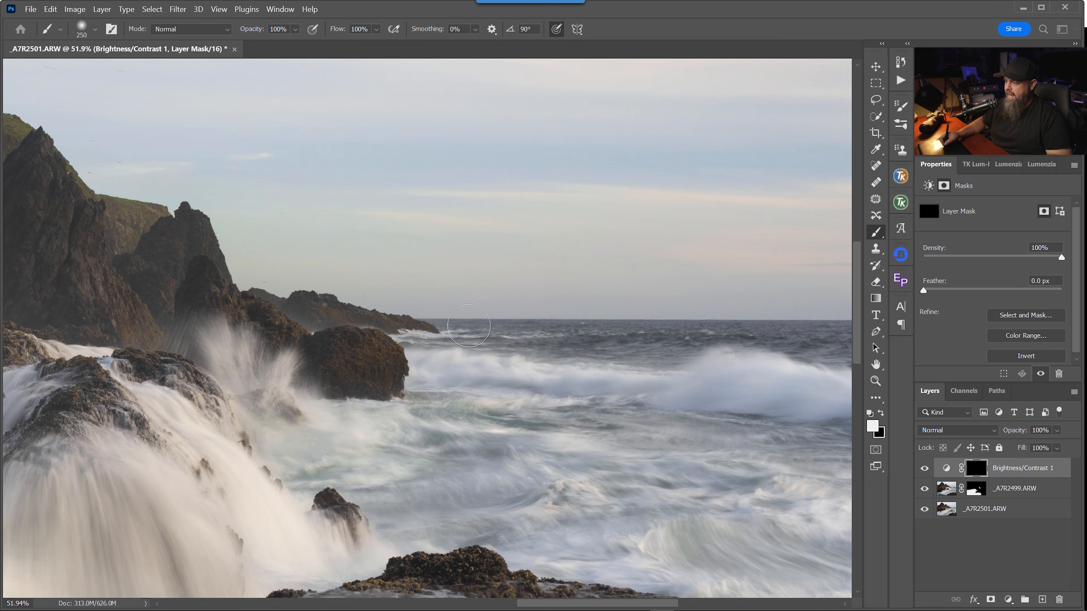
left_click_drag(566, 313, 395, 321)
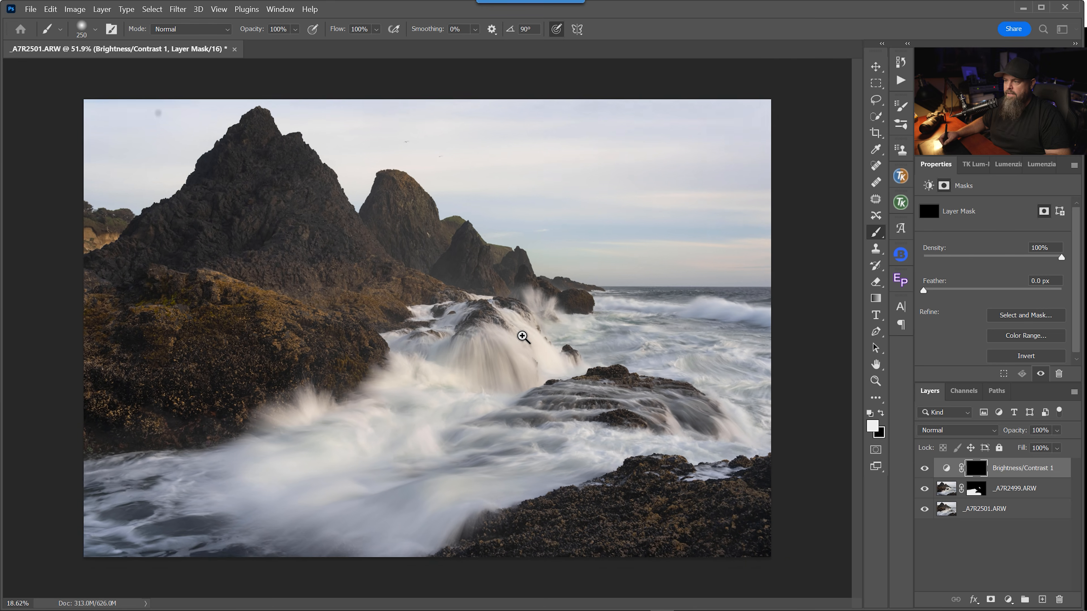
key("ctrl+0")
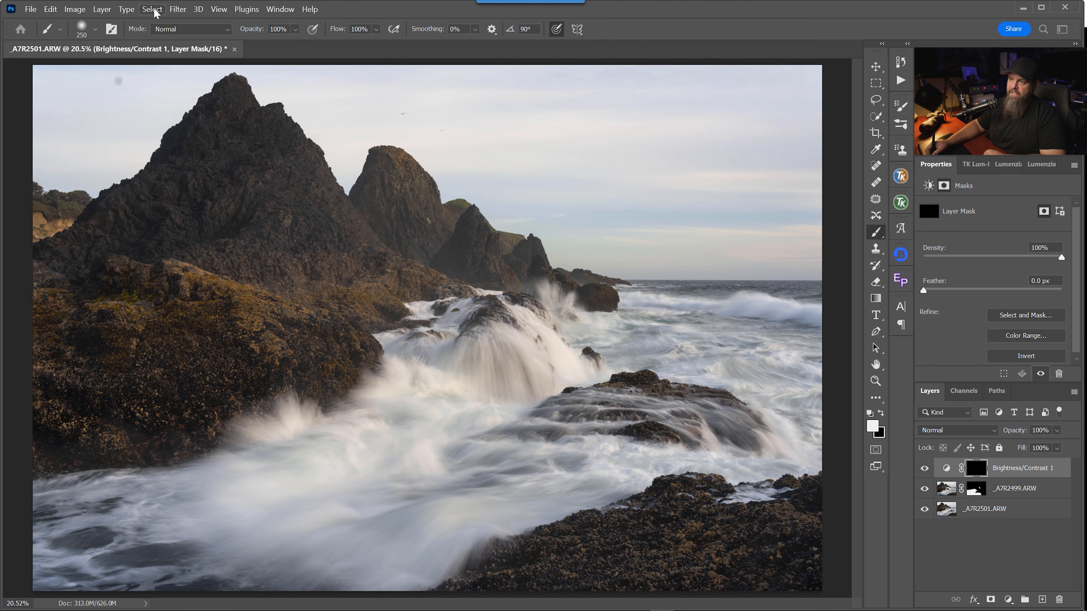
Step: Select the sky automatically from the _A7R2499.ARW image layer
left_click(947, 492)
left_click(153, 9)
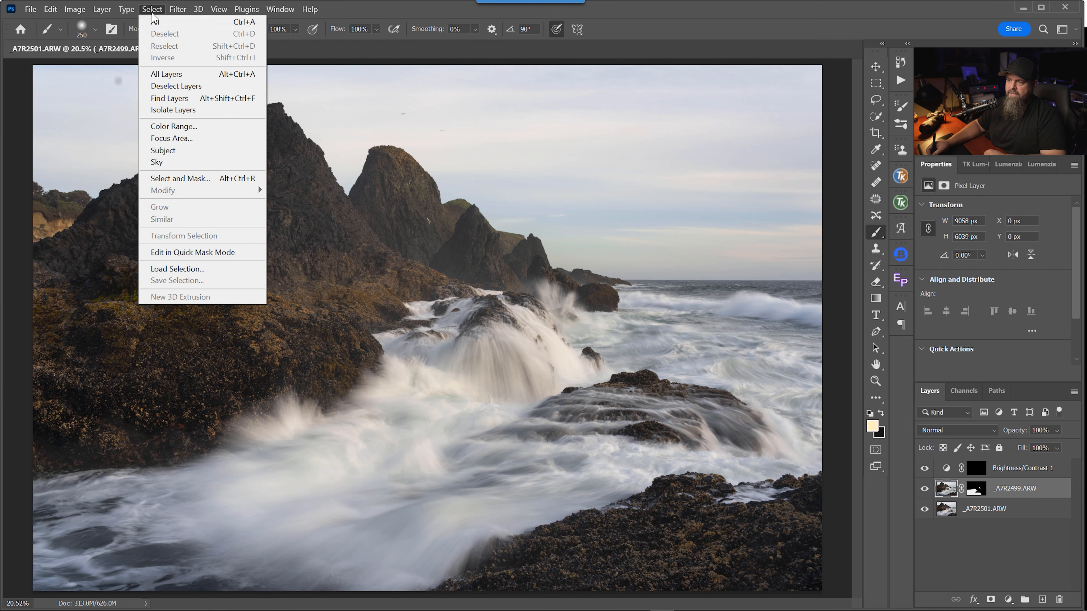
left_click(163, 151)
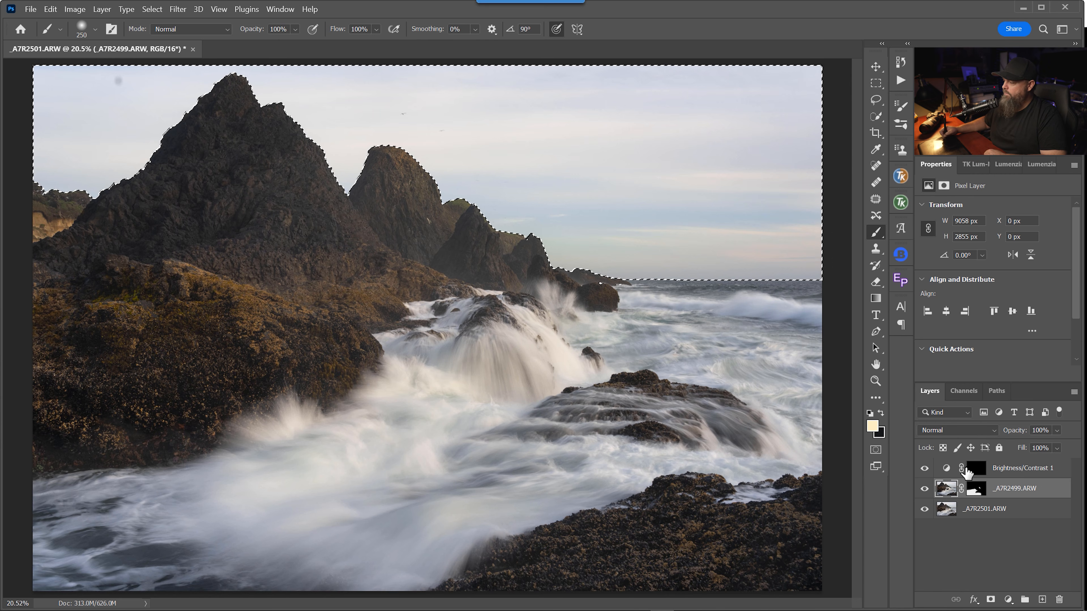
Step: Try painting the Brightness/Contrast mask white across the selected sky with an enlarged 1400 px brush
left_click(977, 469)
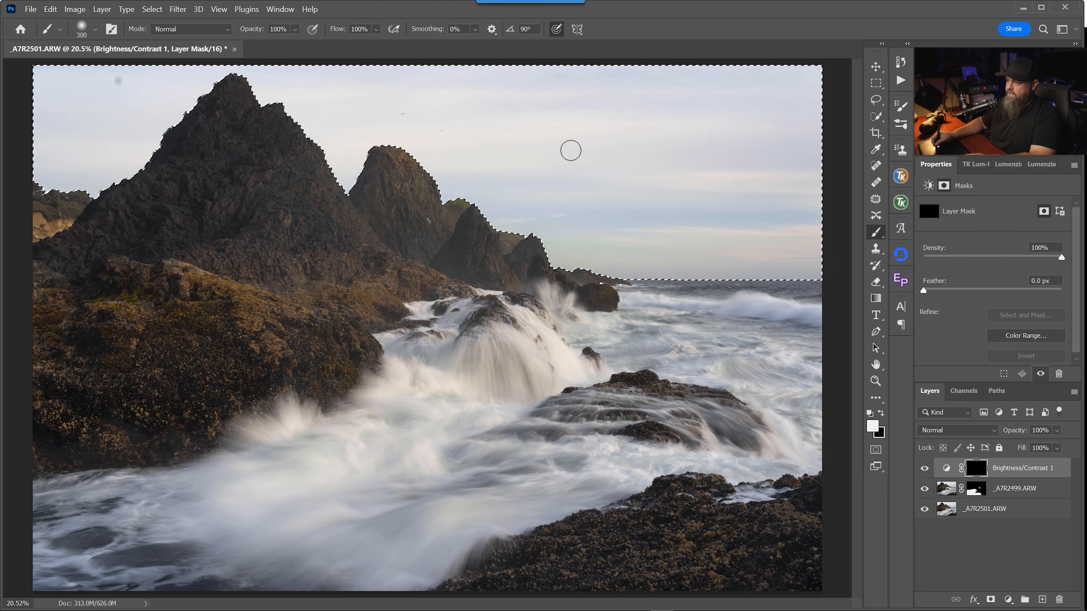
key("bracketright")
key("bracketright")
key("bracketright")
key("bracketright")
key("bracketright")
key("bracketright")
key("bracketright")
key("bracketright")
left_click_drag(130, 303, 667, 125)
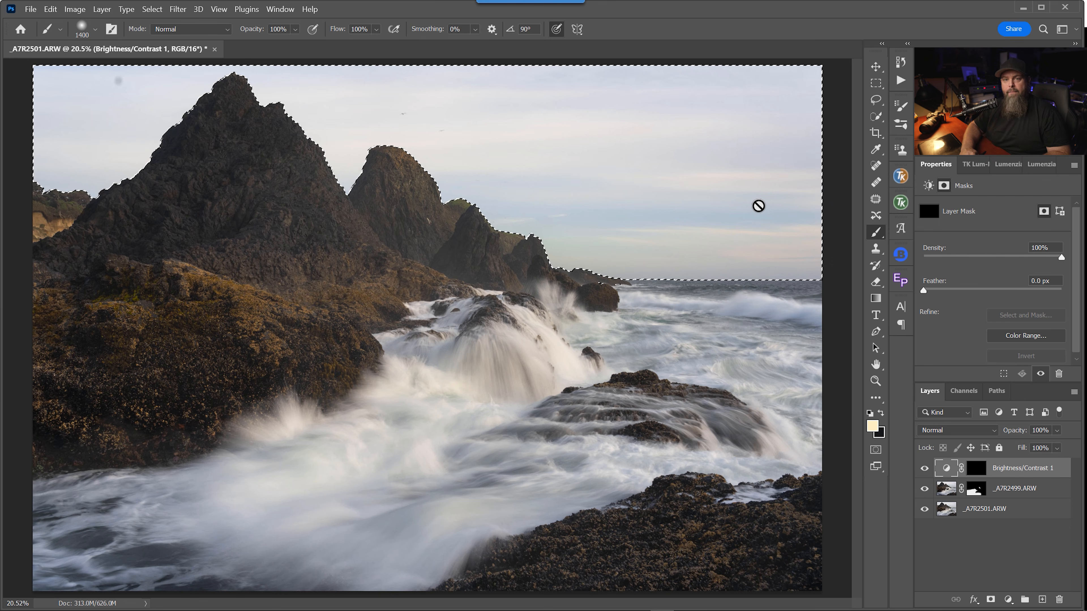
Step: Hide the sky selection's outline and prepare a white brush of 4200 px at 70% opacity on the Brightness/Contrast layer's mask
key("ctrl+d")
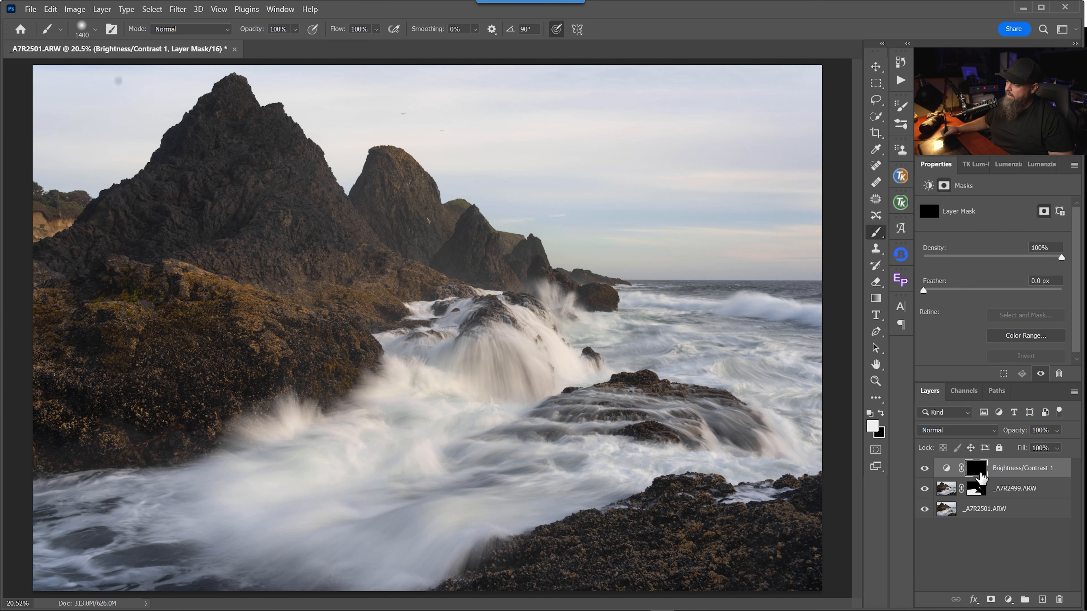
key("7")
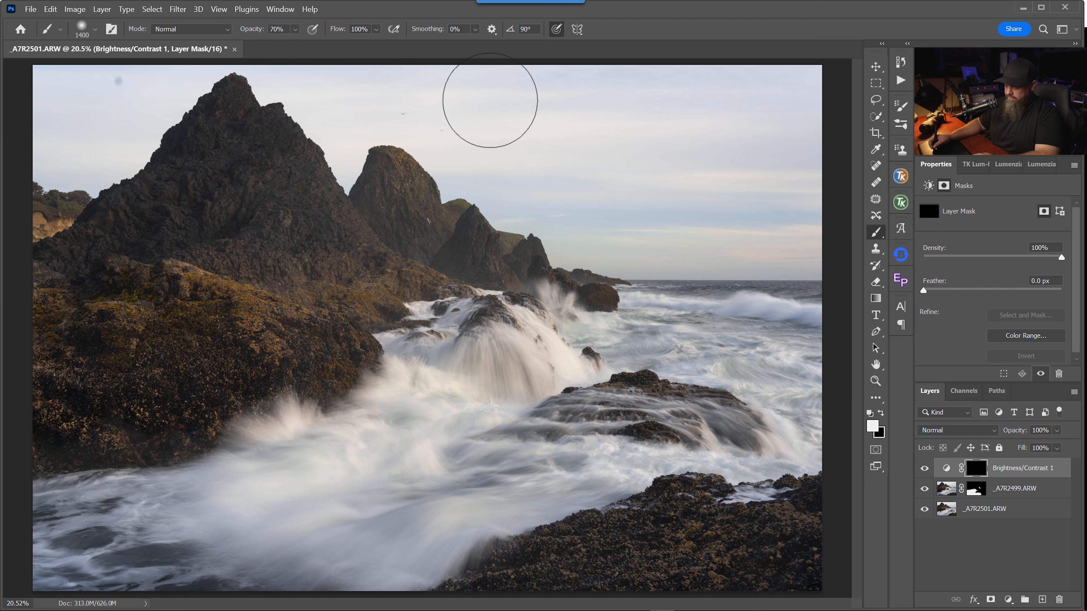
key("bracketright")
key("bracketright")
key("bracketright")
key("bracketright")
key("bracketright")
key("bracketright")
key("bracketright")
key("bracketright")
key("bracketright")
key("bracketright")
key("bracketright")
key("bracketright")
key("bracketright")
key("bracketright")
key("bracketright")
key("bracketright")
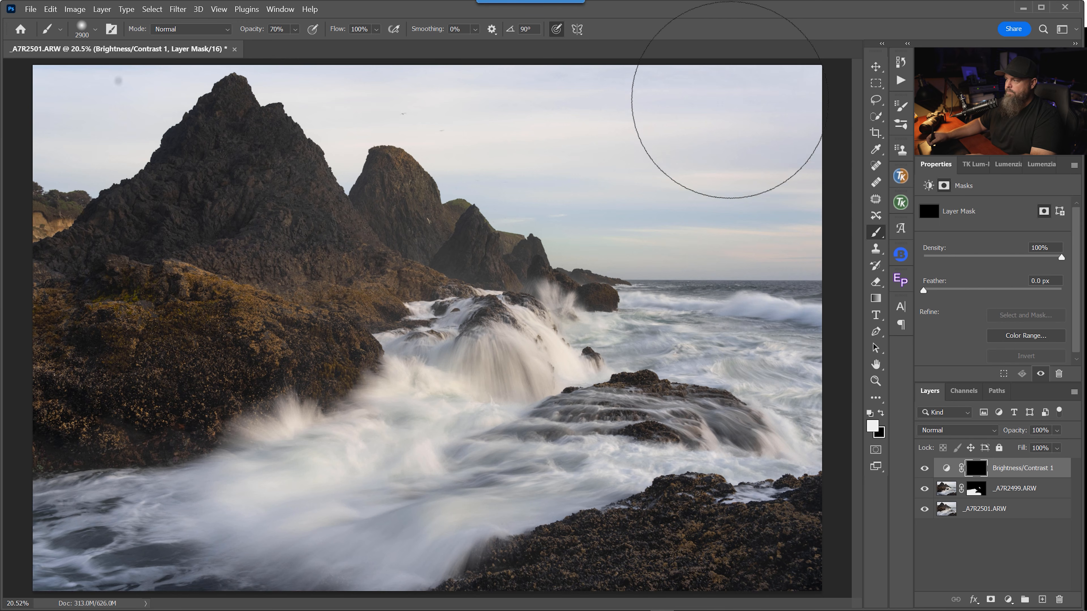
key("bracketright")
key("bracketright")
key("bracketright")
key("bracketright")
key("bracketright")
key("bracketright")
key("bracketright")
key("bracketright")
left_click_drag(584, 119, 576, 122)
key("bracketright")
key("bracketright")
key("bracketright")
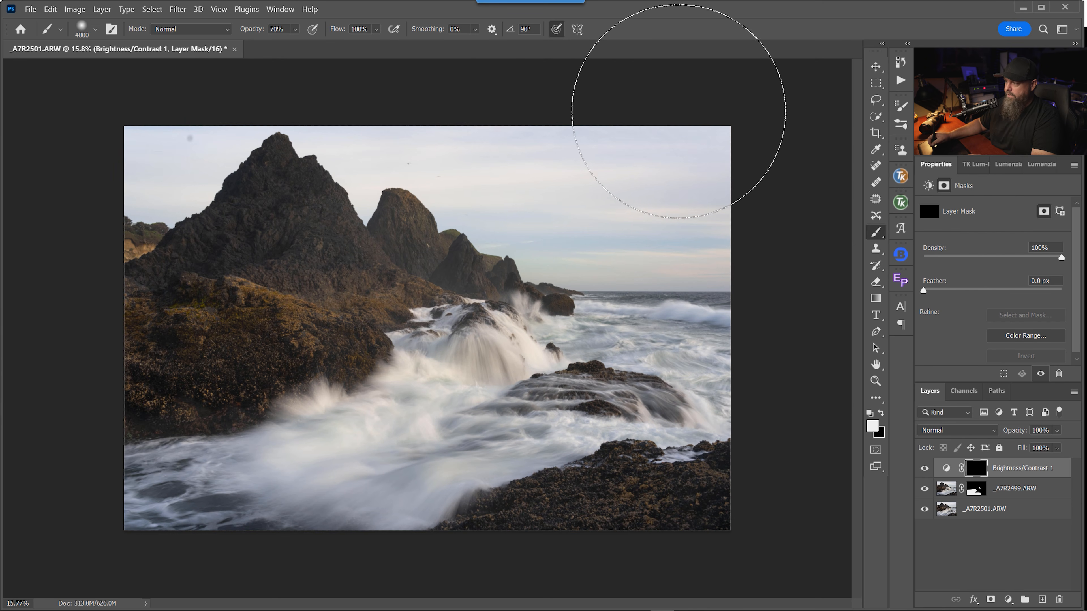
key("bracketright")
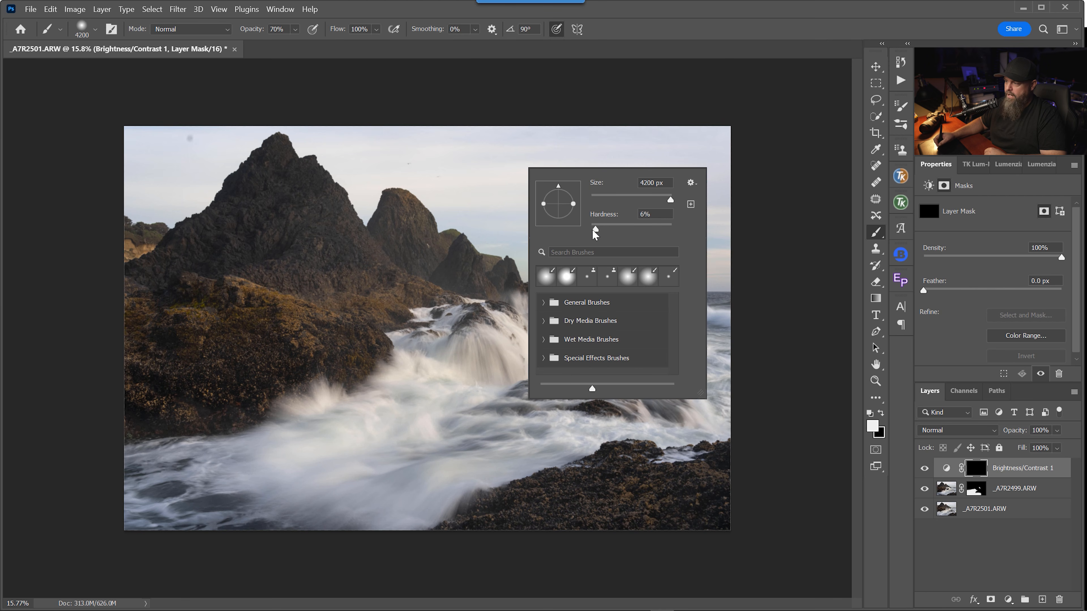
Step: Adjust the brush's edge softness, trying hardness values of 0% and 40%
left_click(590, 227)
left_click_drag(602, 232, 588, 233)
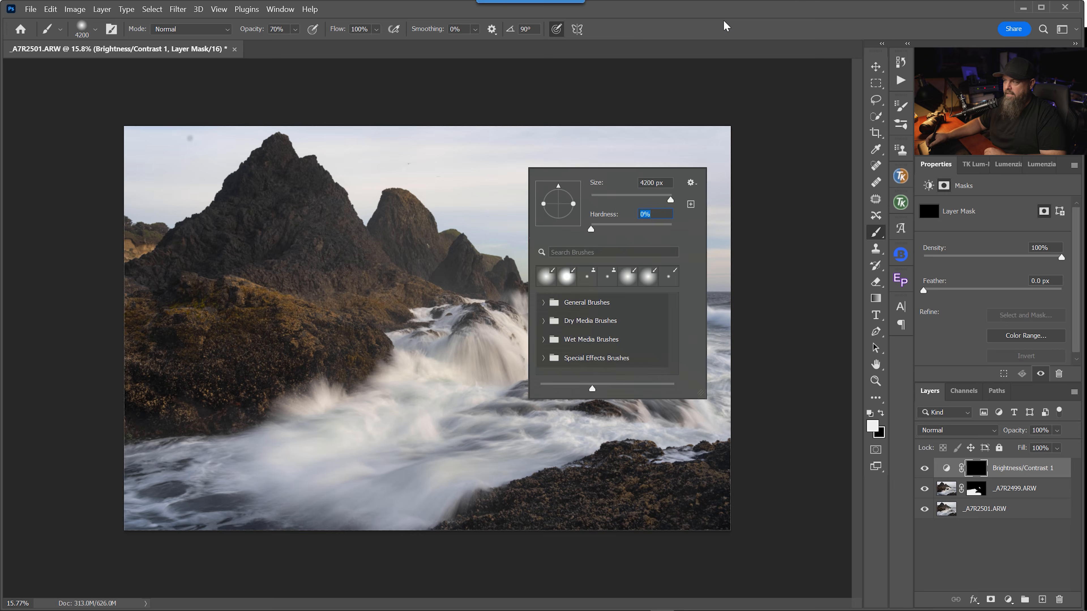
key("Return")
right_click(576, 169)
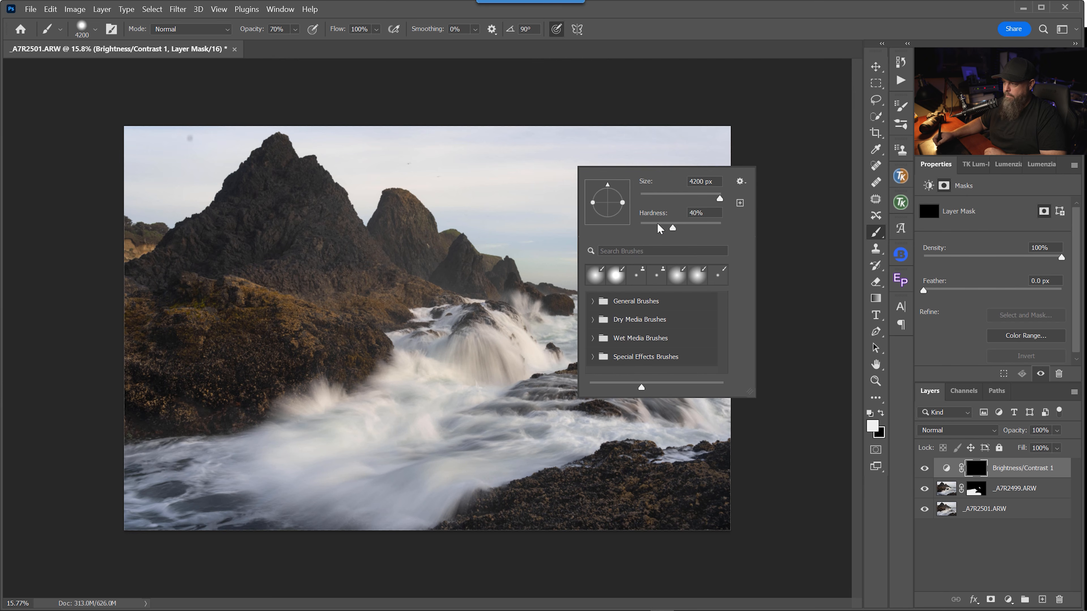
key("Return")
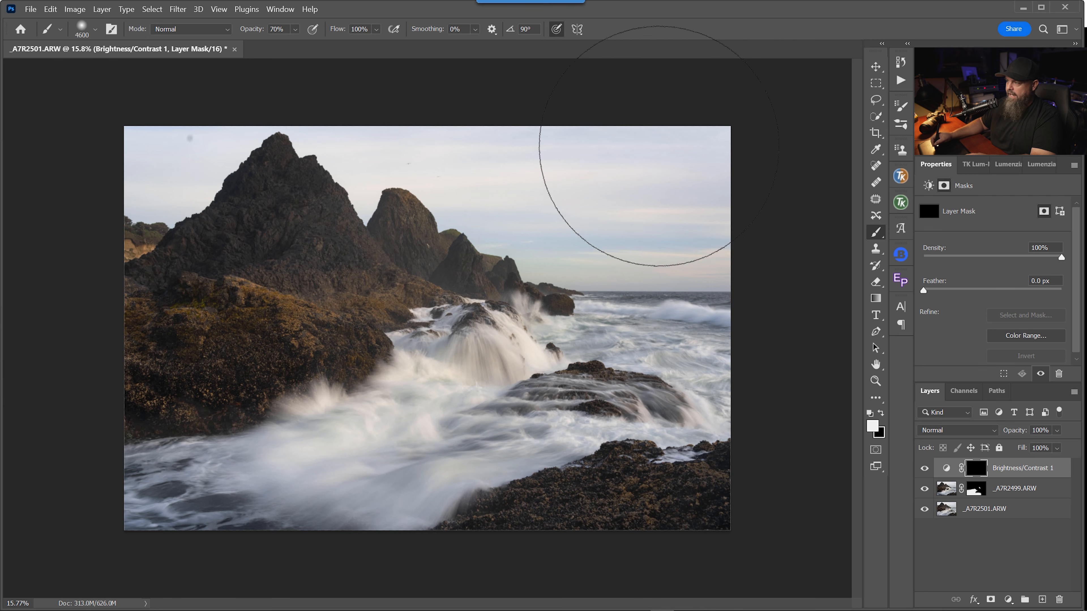
Step: Paint the Brightness/Contrast mask white across the whole sky with a 4600 px brush at 70% opacity
key("bracketleft")
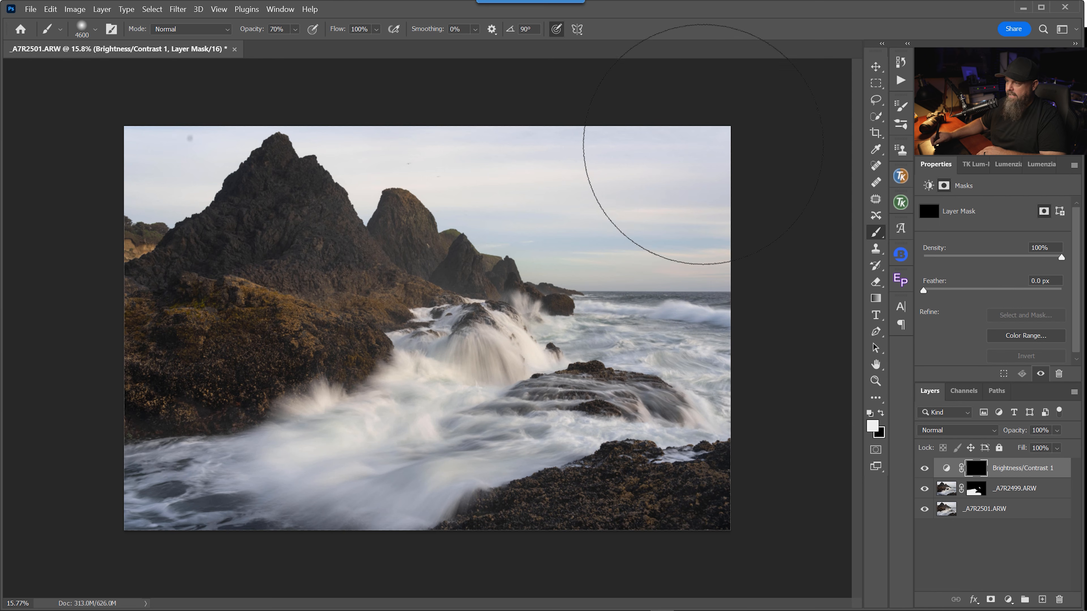
key("bracketright")
mouse_move(726, 144)
left_mouse_down()
mouse_move(351, 139)
mouse_move(112, 145)
mouse_move(3, 164)
left_mouse_up()
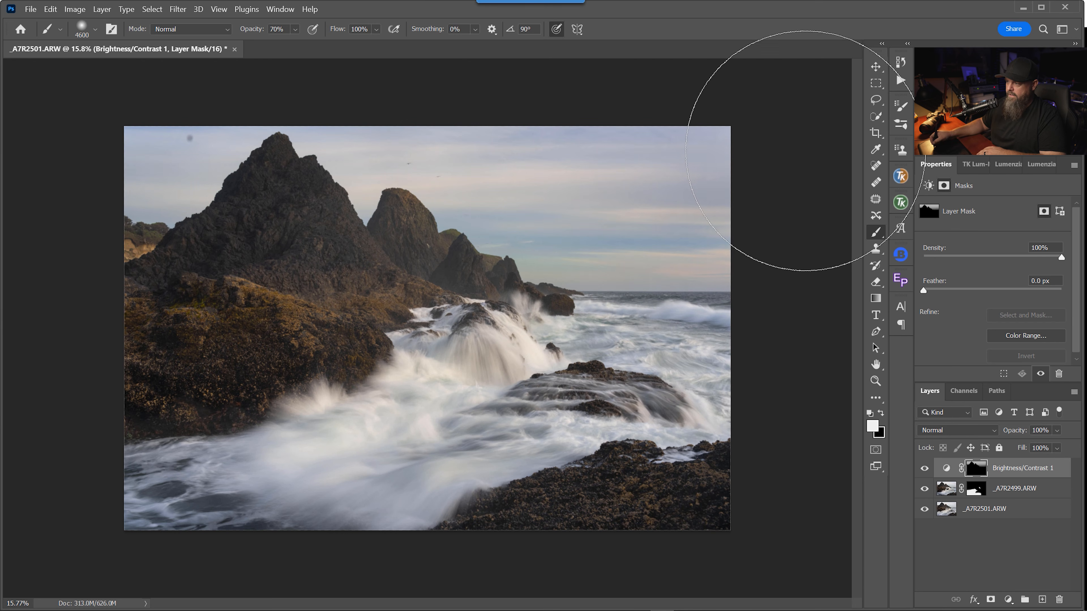
Step: Hide and show the Brightness/Contrast layer to compare the sky before and after the adjustment
left_click(926, 468)
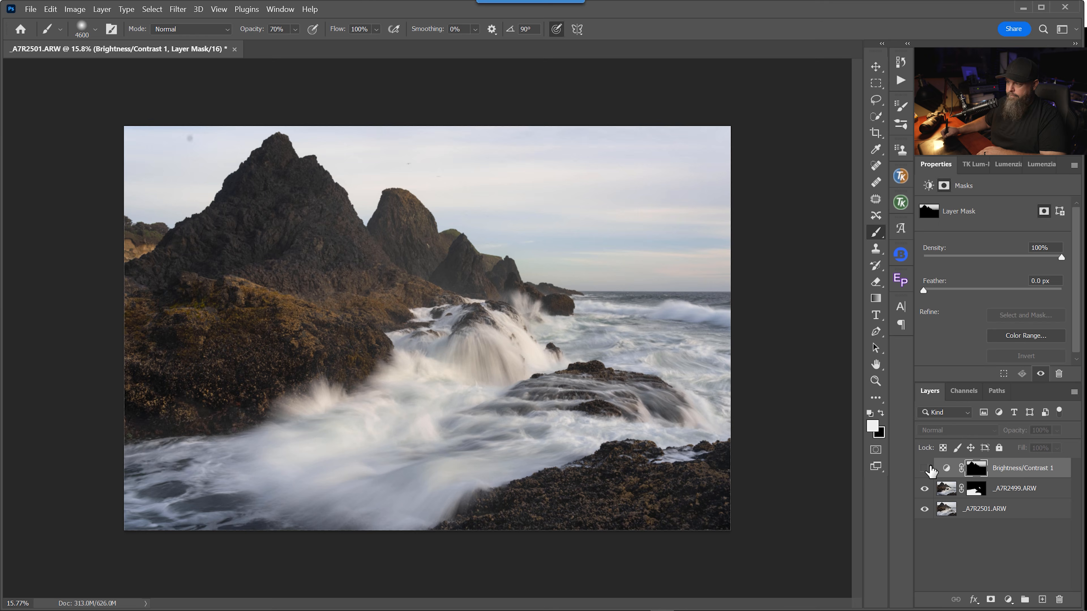
left_click(925, 469)
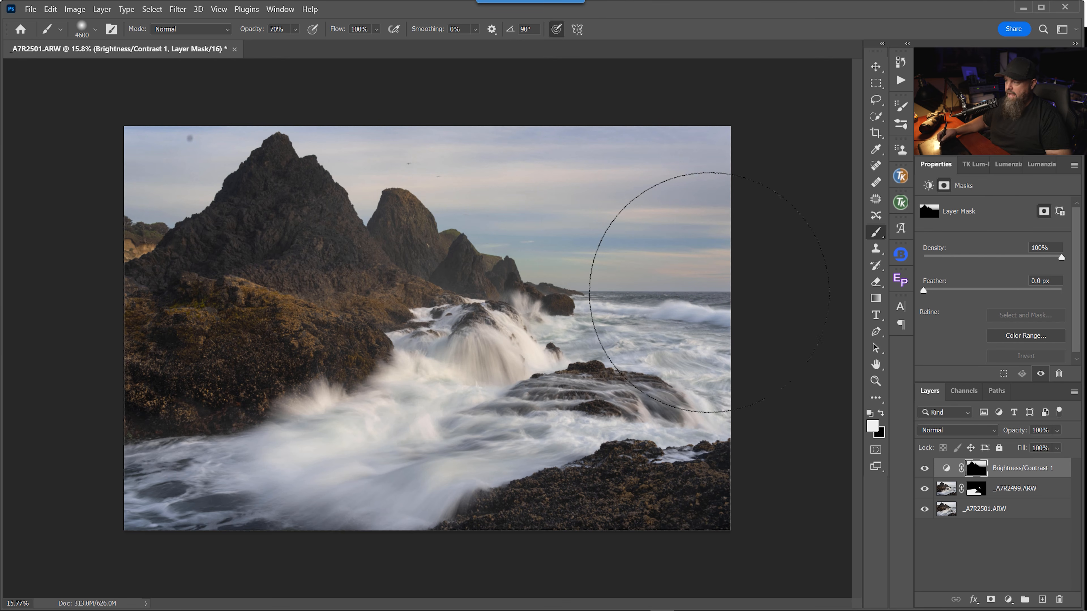
Step: Display the Brightness/Contrast mask on its own, reduce the brush to 1800 px, and return to the normal image view
left_click(977, 472, "alt")
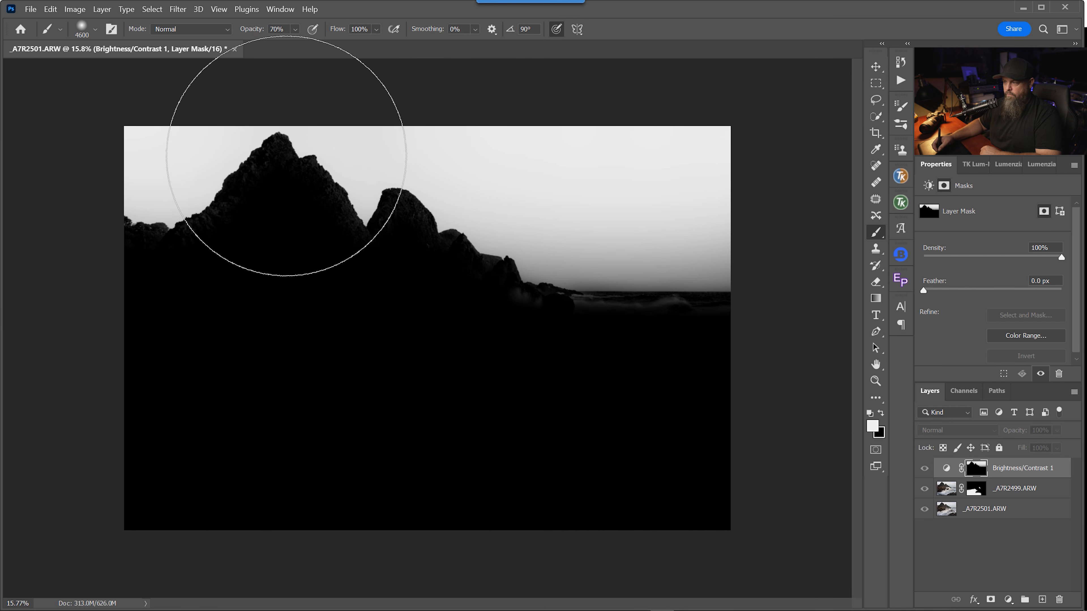
key("bracketleft")
key("bracketleft")
key("bracketleft")
key("bracketleft")
key("bracketleft")
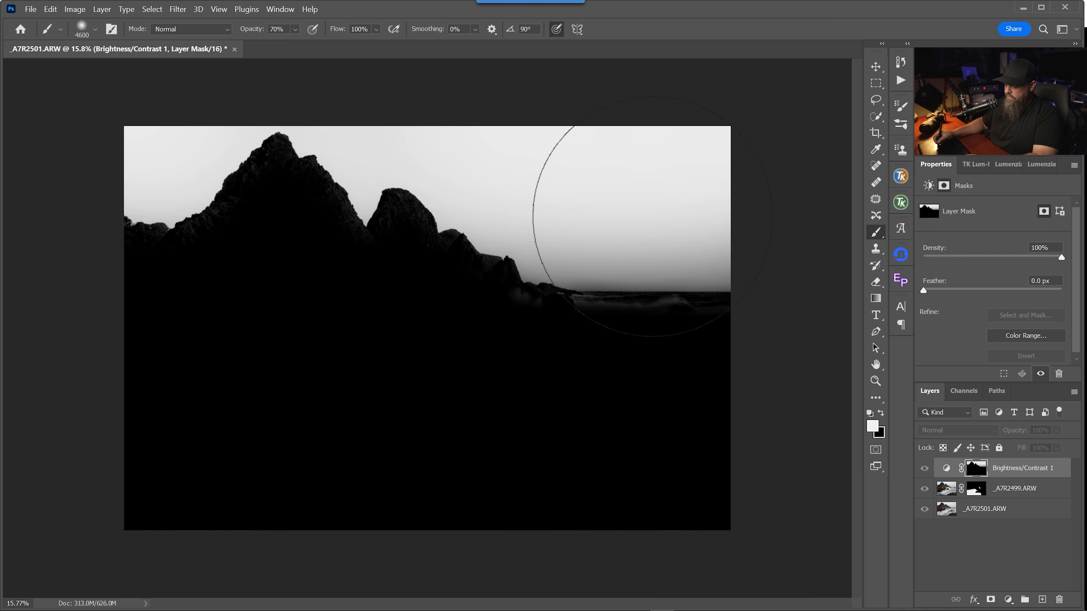
key("bracketleft")
key("bracketleft")
key("bracketleft")
key("bracketleft")
key("bracketleft")
key("bracketleft")
key("bracketleft")
key("bracketleft")
key("bracketleft")
key("bracketleft")
key("bracketleft")
key("bracketleft")
key("bracketleft")
key("bracketleft")
key("bracketleft")
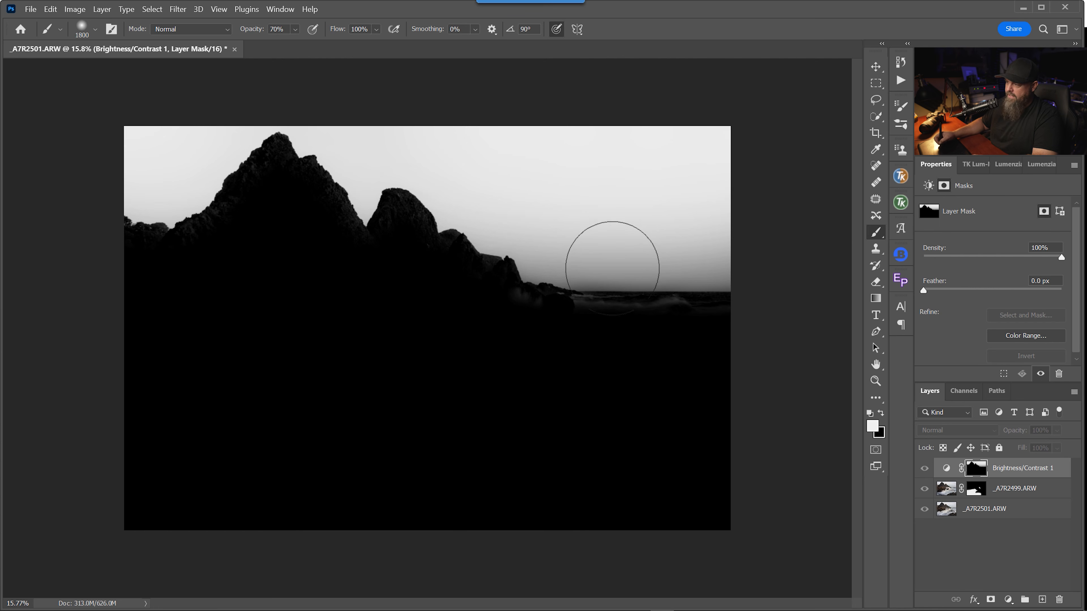
left_click(948, 469)
Step: Examine the horizon and rock edges up close, comparing them with the Brightness/Contrast layer hidden and shown
left_click_drag(622, 284, 691, 283)
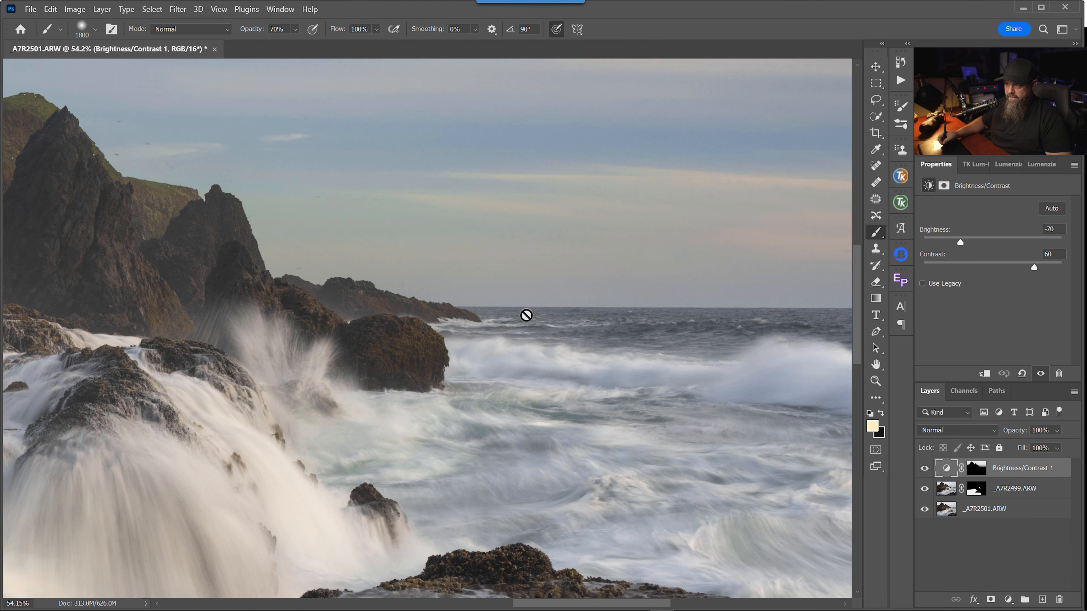
left_click_drag(173, 159, 646, 371)
left_click_drag(543, 342, 691, 418)
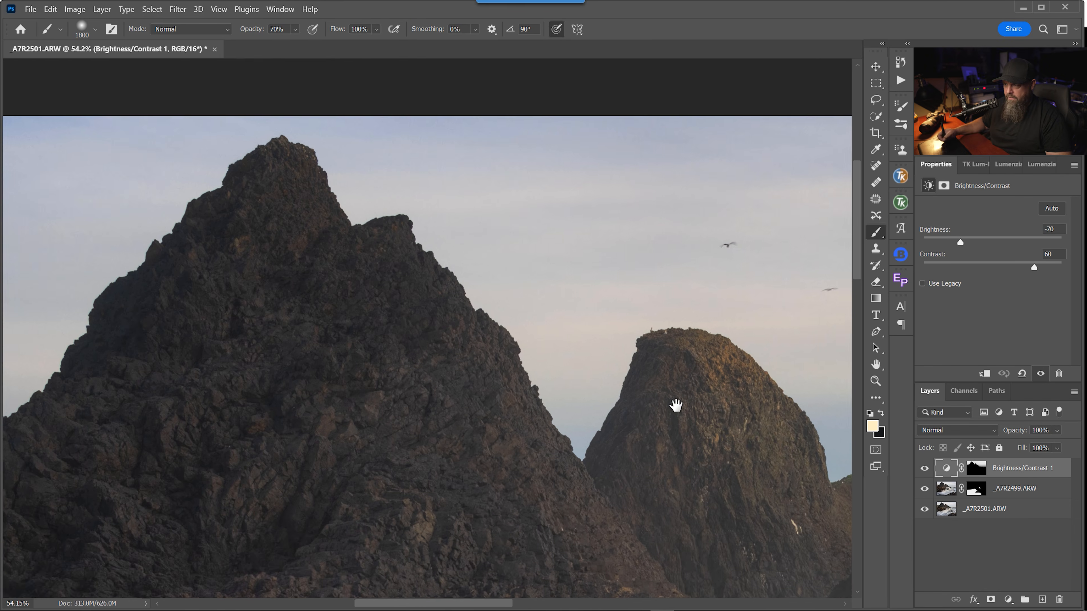
left_click_drag(336, 342, 666, 279)
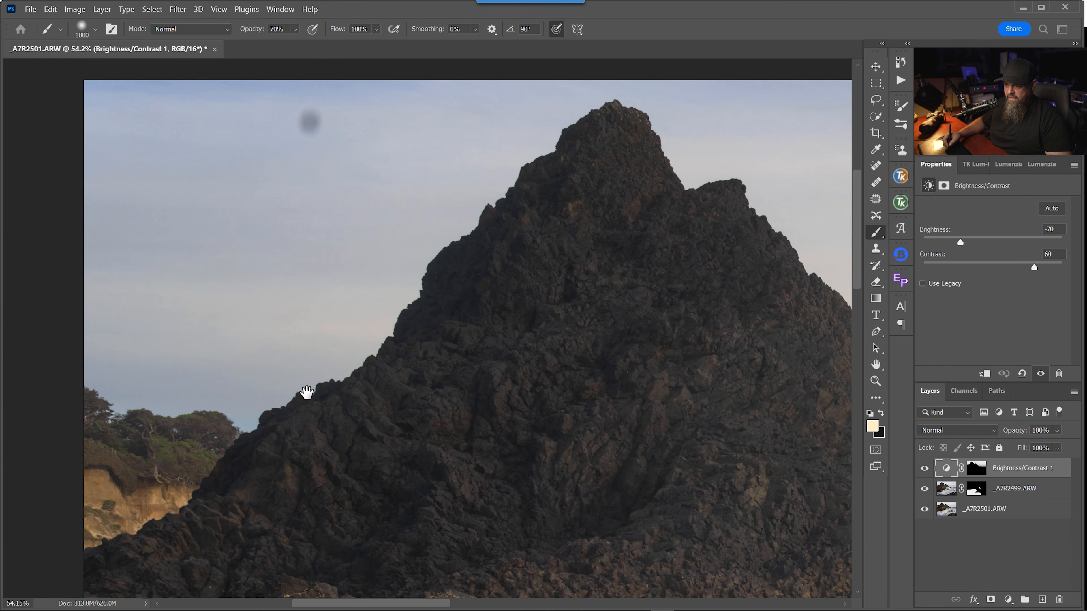
left_click(926, 469)
left_click(926, 469)
left_click(926, 469)
left_click(926, 468)
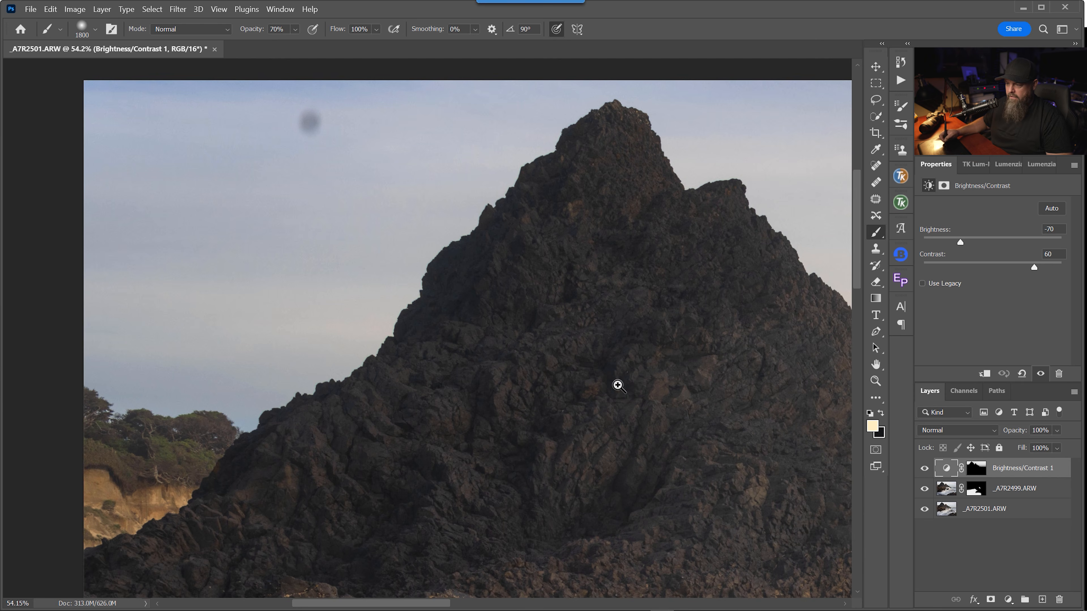
scroll(582, 381, "down", 5)
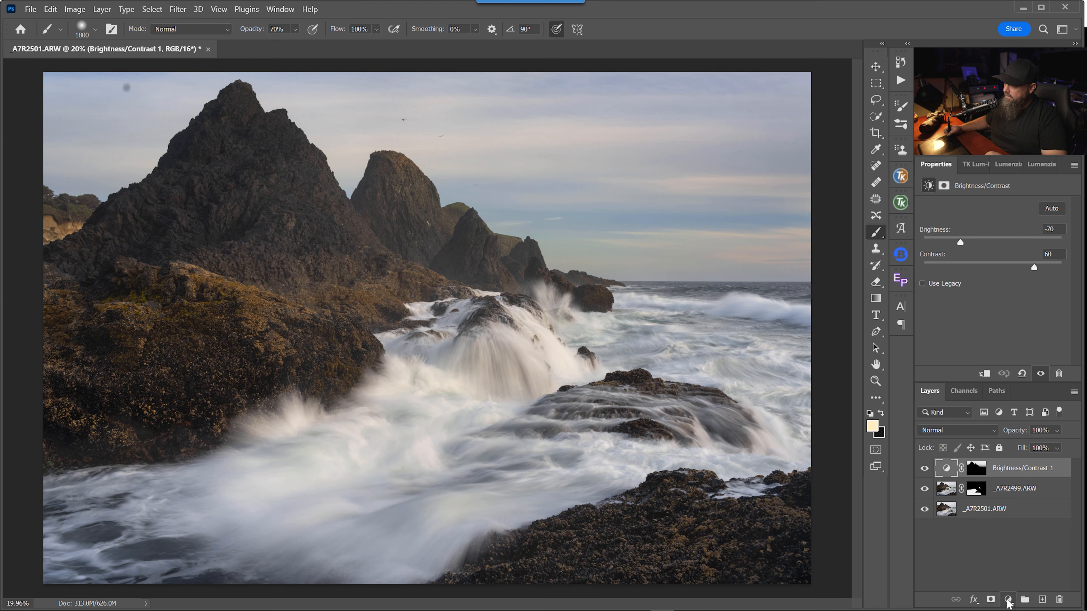
Step: Add a Levels adjustment layer on top with the white input at 238 and the midtones at 0.92
left_click(1008, 600)
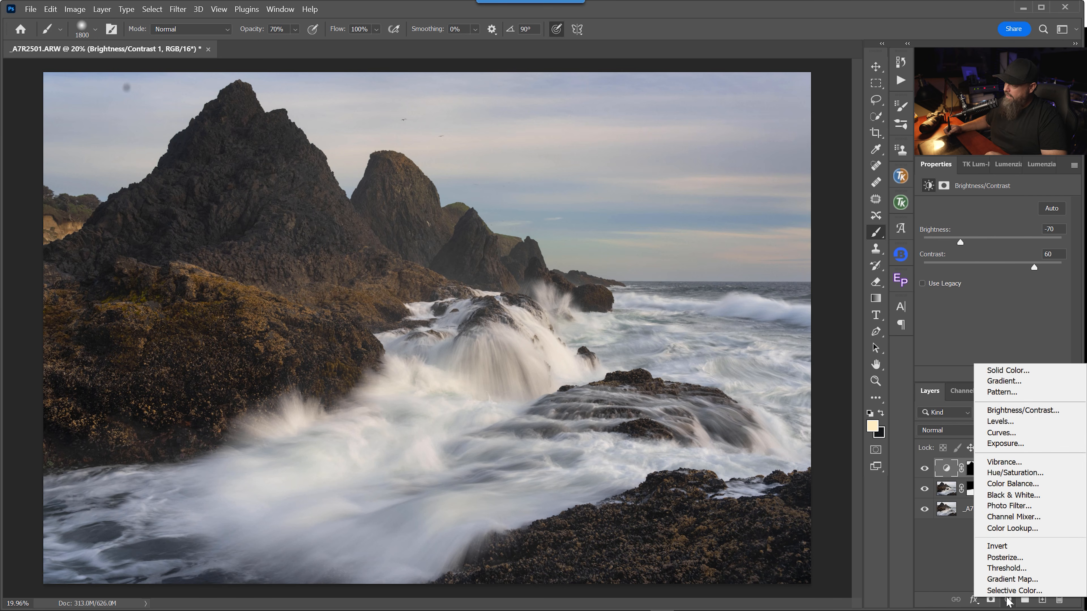
left_click(1025, 428)
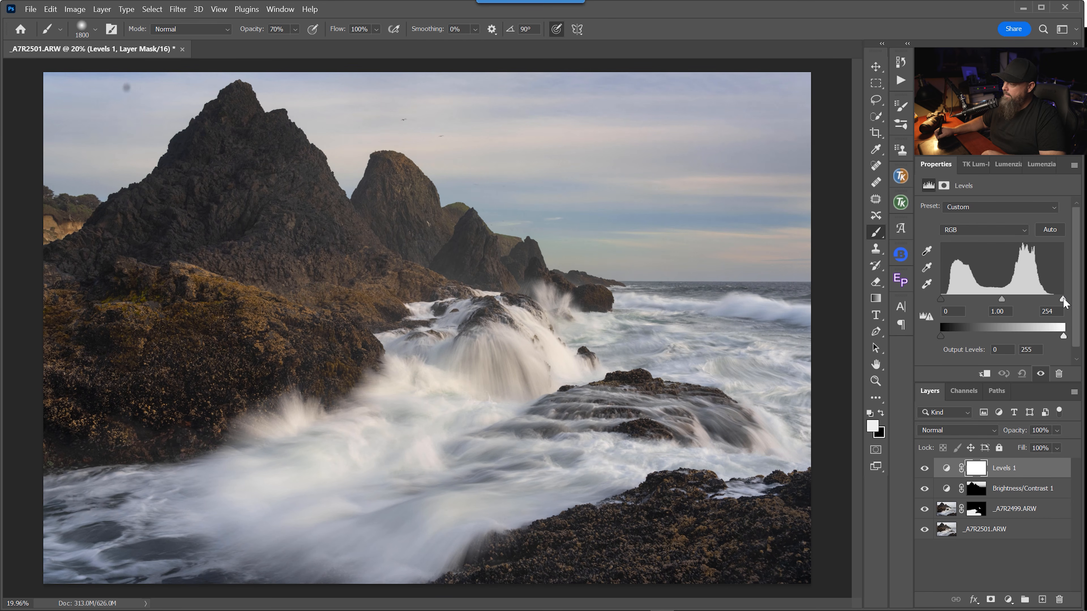
left_click_drag(1061, 302, 1056, 302)
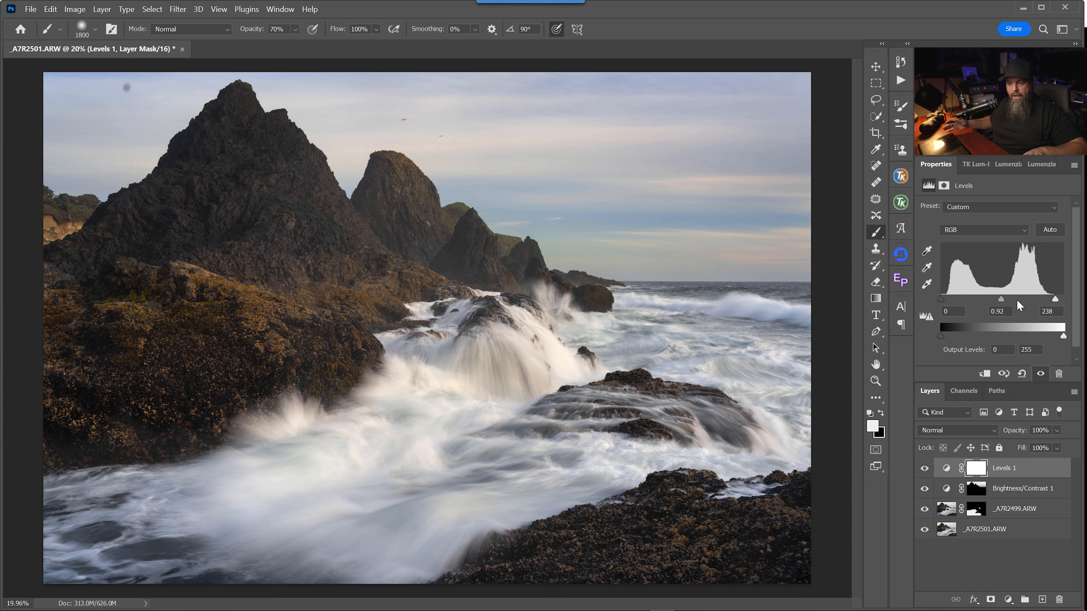
Step: Toggle the Levels layer's visibility repeatedly to compare the image's brightness and contrast with and without it
left_click(925, 469)
left_click(926, 469)
left_click(925, 469)
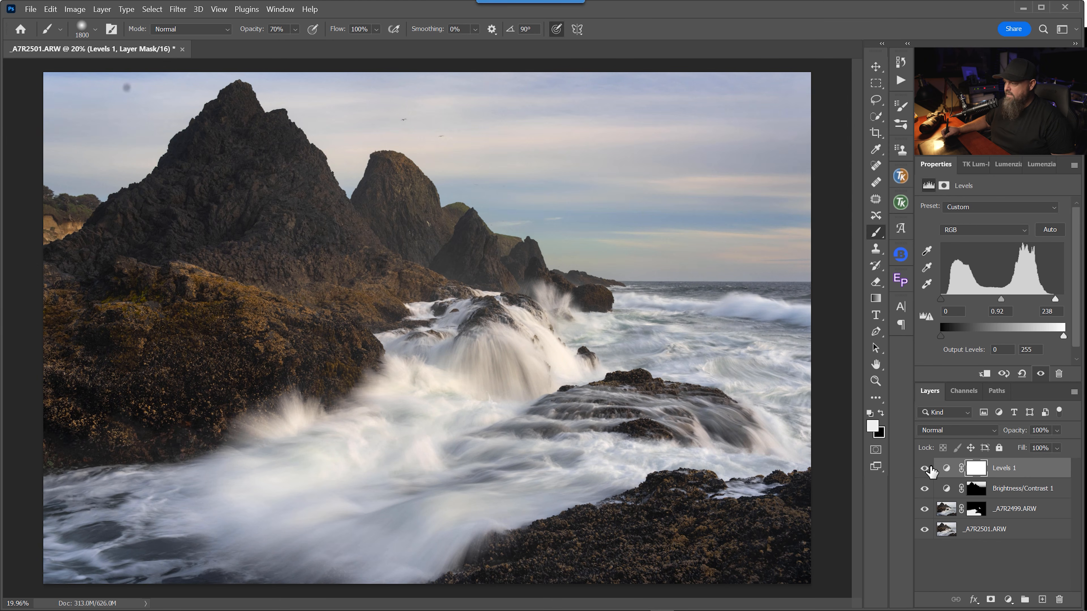
left_click(926, 468)
left_click(925, 468)
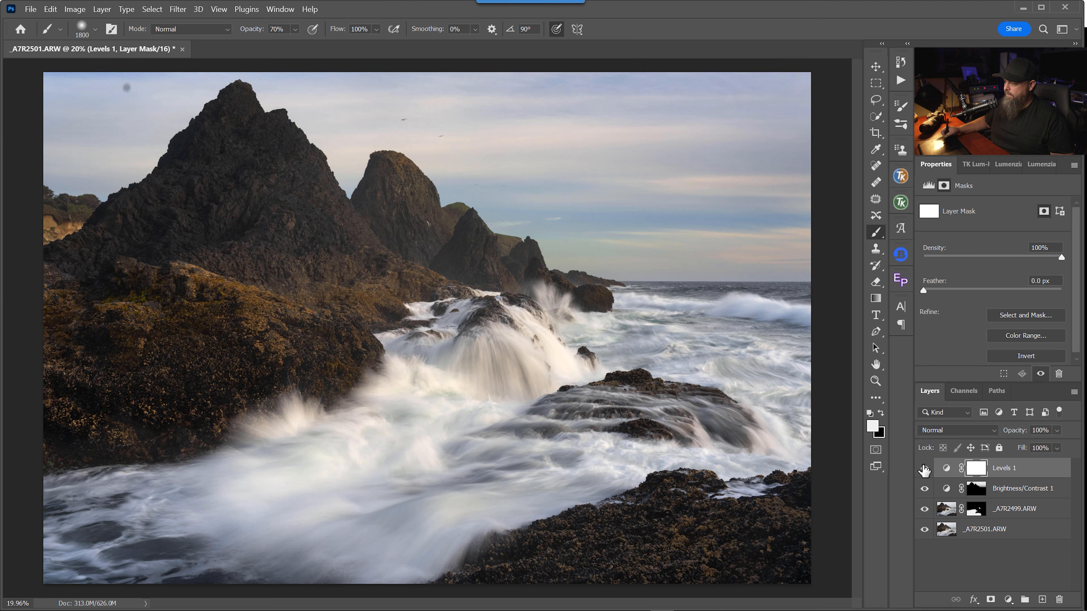
left_click(924, 468)
left_click(924, 467)
left_click(924, 468)
left_click(923, 470)
left_click(922, 470)
left_click(922, 470)
left_click(924, 469)
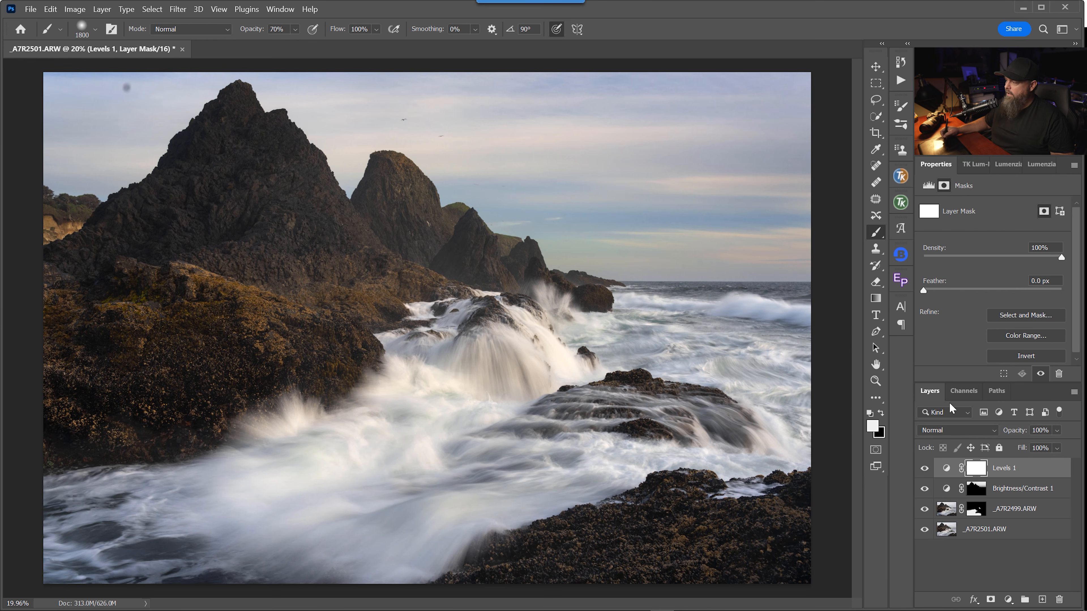
left_click(924, 469)
left_click(924, 467)
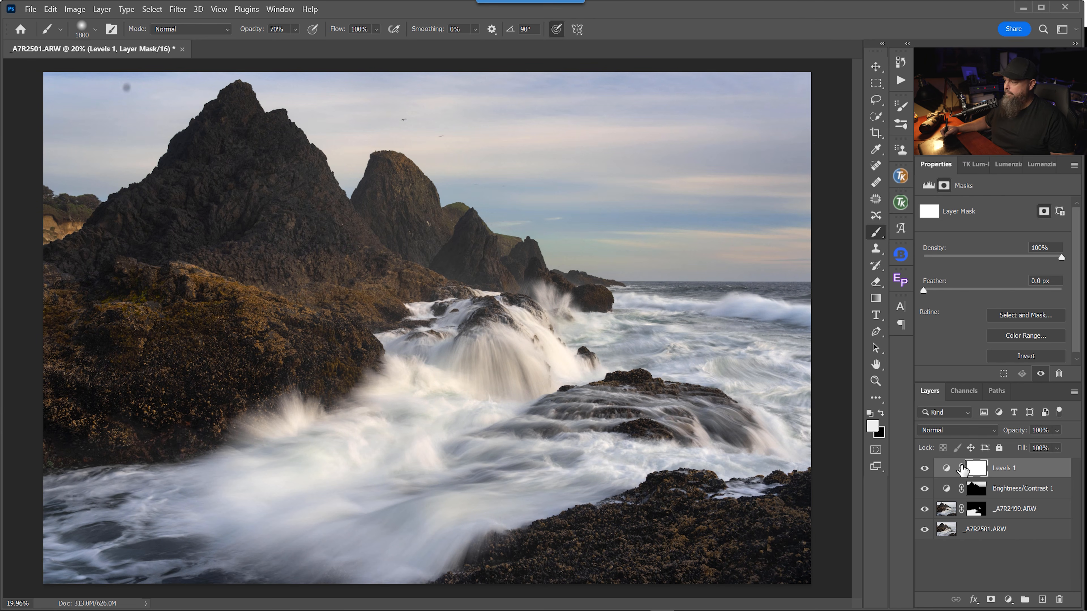
left_click(928, 469)
left_click(928, 469)
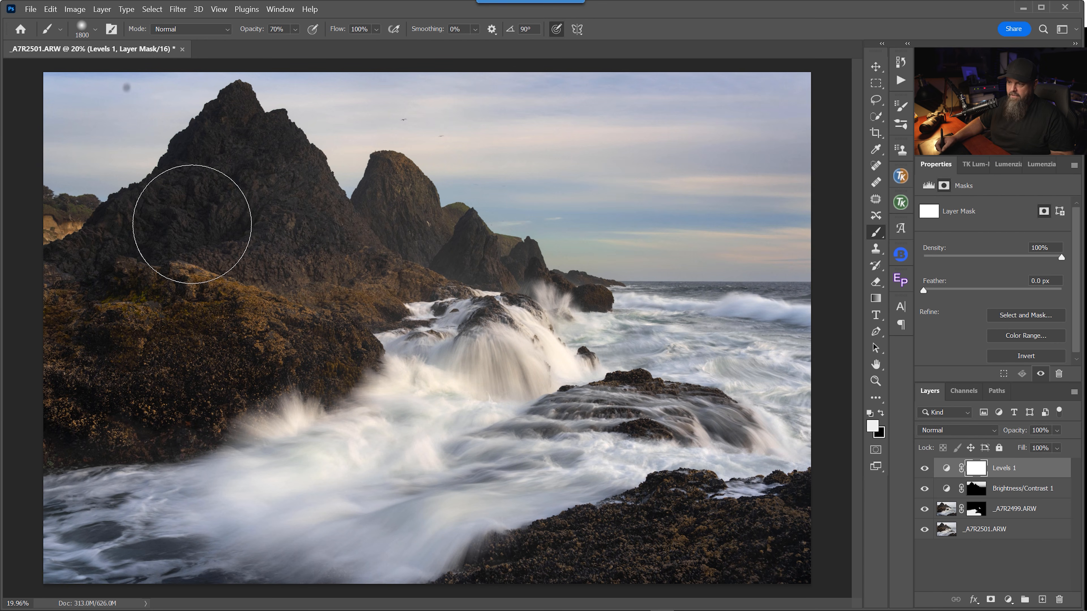
left_click(928, 469)
left_click(928, 470)
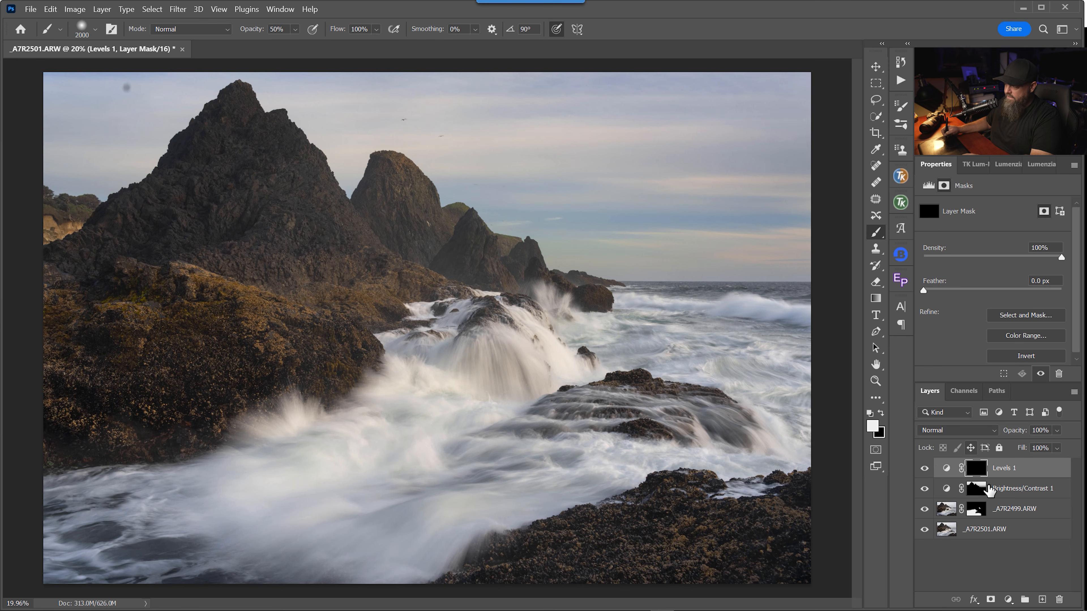
Step: Paint white on the Levels mask over the central waterfall and foreground waves with a 2000 px brush at 60% opacity
key("bracketleft")
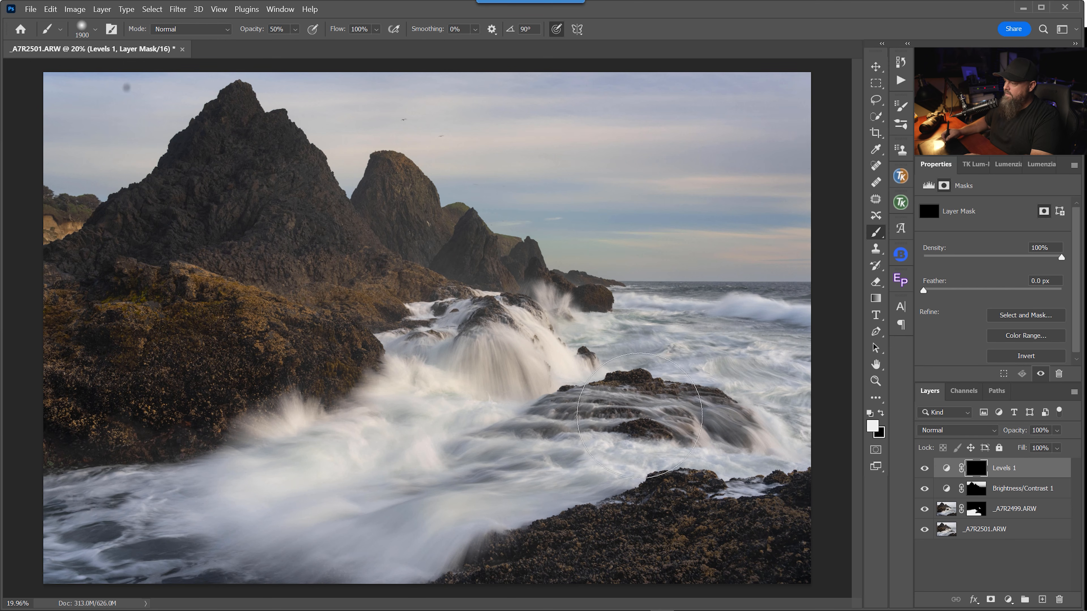
key("bracketright")
key("6")
mouse_move(447, 391)
left_mouse_down()
mouse_move(408, 427)
mouse_move(301, 473)
mouse_move(448, 449)
mouse_move(352, 506)
mouse_move(310, 468)
left_mouse_up()
mouse_move(498, 364)
left_mouse_down()
mouse_move(509, 436)
mouse_move(668, 402)
left_mouse_up()
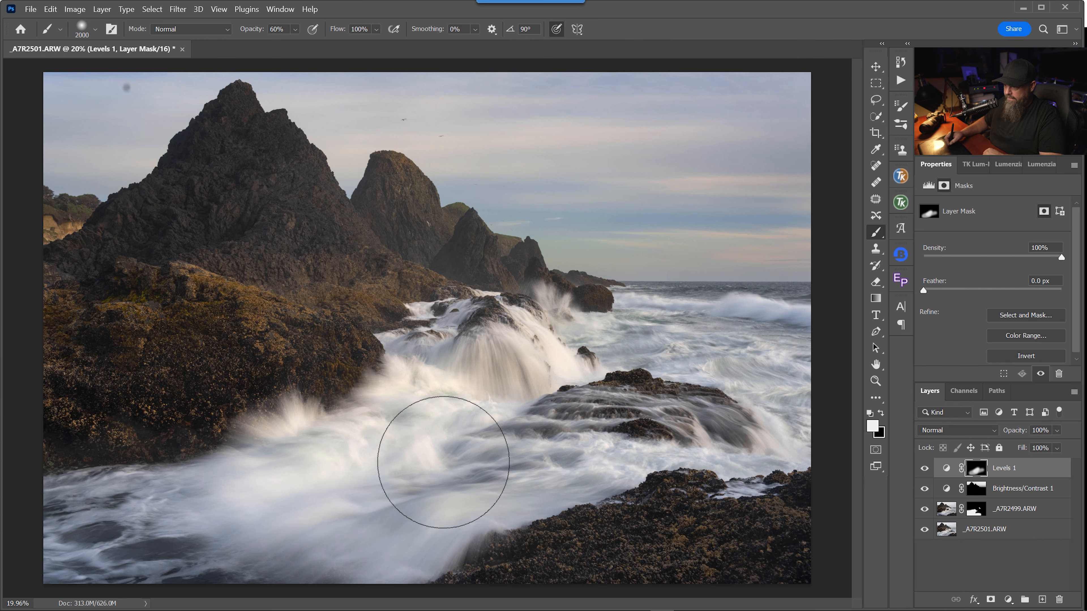
Step: Extend the white painting on the Levels mask across the remaining water with a 1700 to 1800 px brush
key("bracketleft")
key("bracketleft")
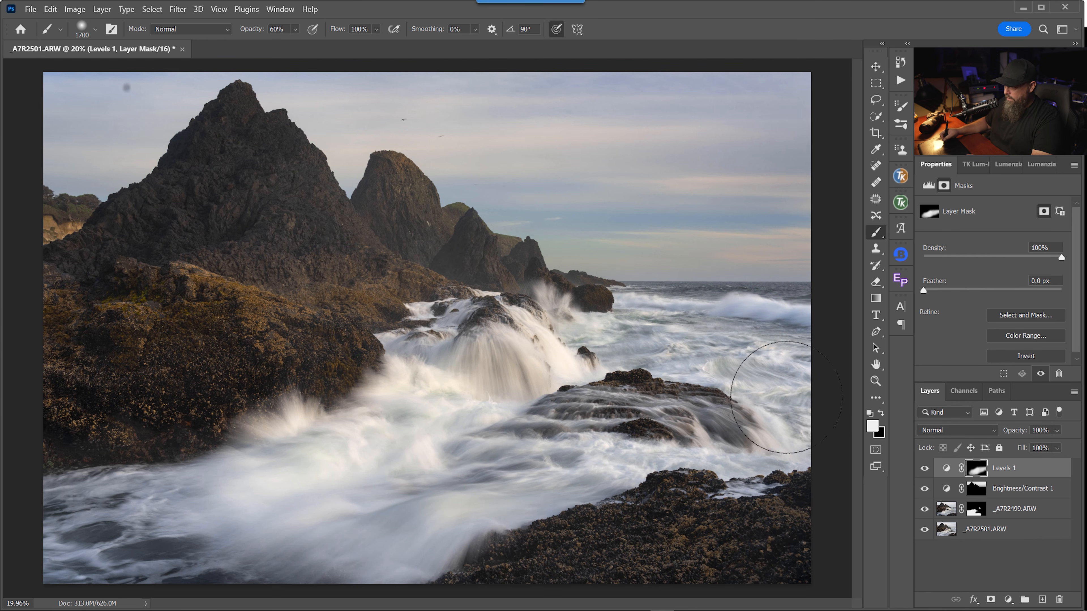
key("bracketright")
key("bracketright")
key("bracketright")
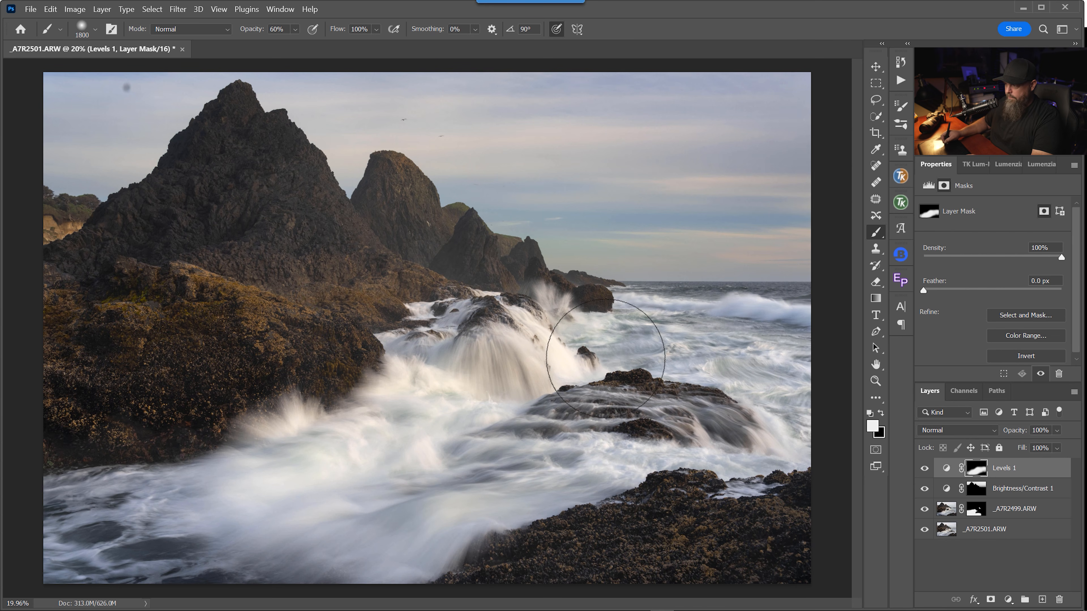
Step: Reveal the Levels adjustment in the sky on its mask, resizing the brush to 2800 px and down to 2100 px
key("bracketright")
key("bracketright")
key("bracketright")
key("bracketright")
key("bracketright")
key("bracketright")
key("bracketright")
key("bracketright")
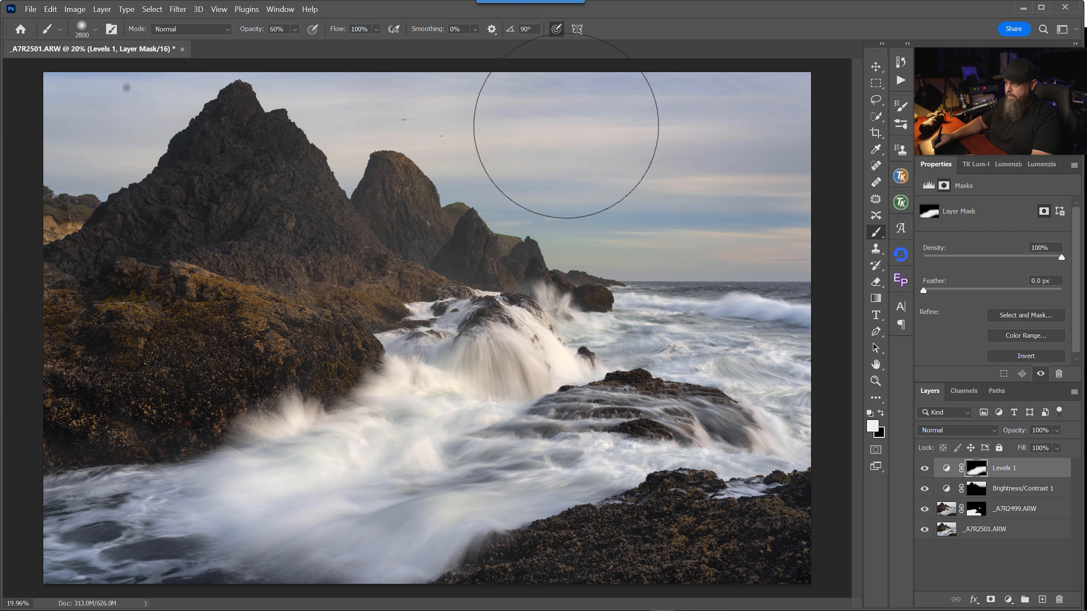
key("bracketleft")
key("bracketleft")
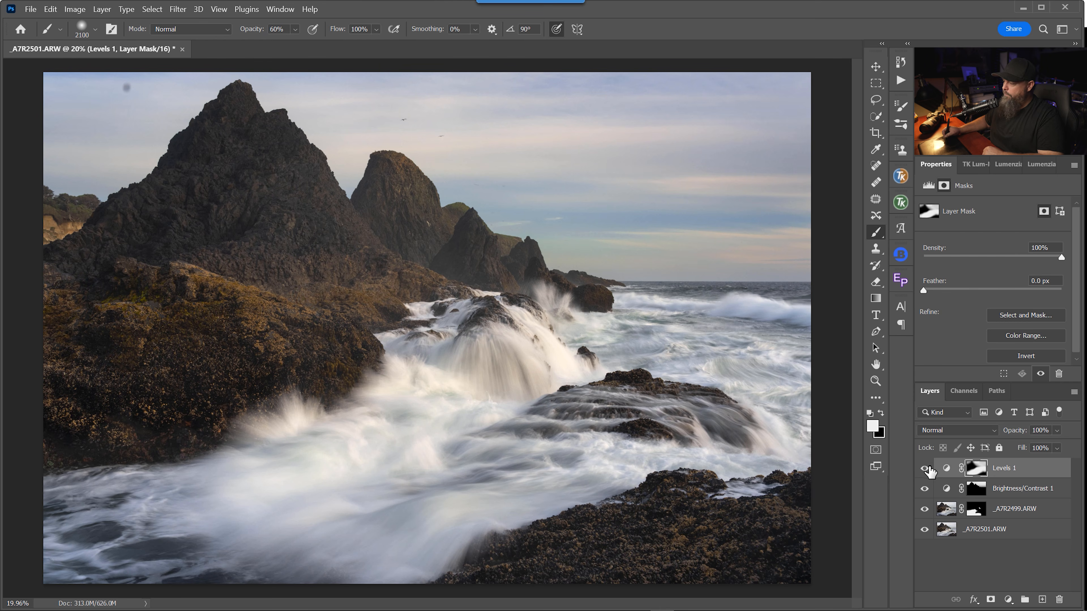
Step: Compare the image with and without the masked Levels 1 adjustment by switching the layer's visibility
left_click(924, 468)
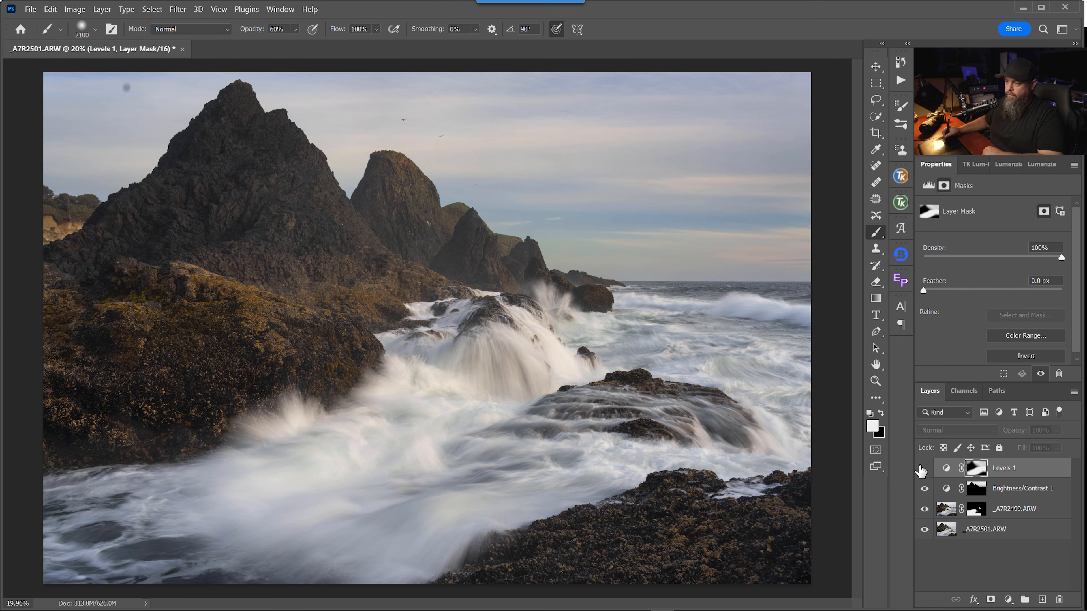
left_click(923, 469)
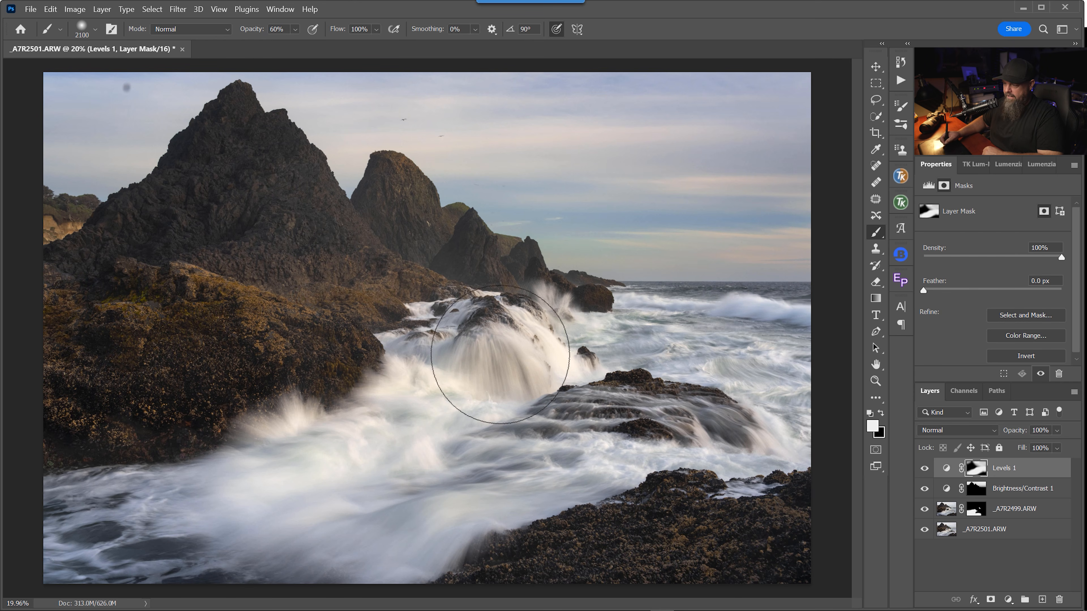
left_click(924, 468)
left_click(923, 468)
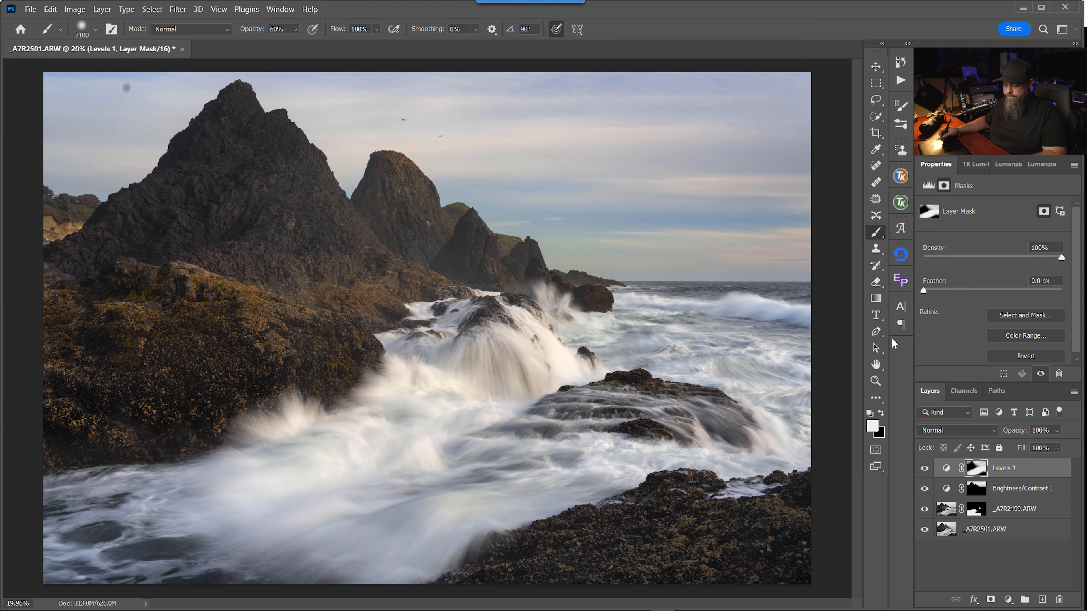
Step: Add a blank layer above Levels 1 and set its blend mode to Soft Light
scroll(513, 209, "up", 5)
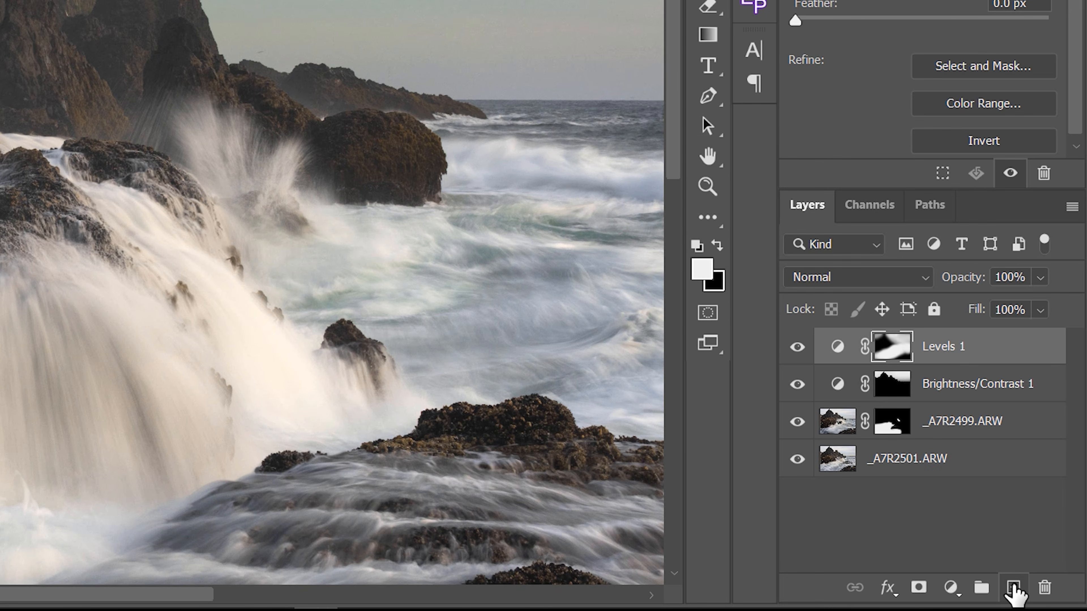
left_click(1013, 587)
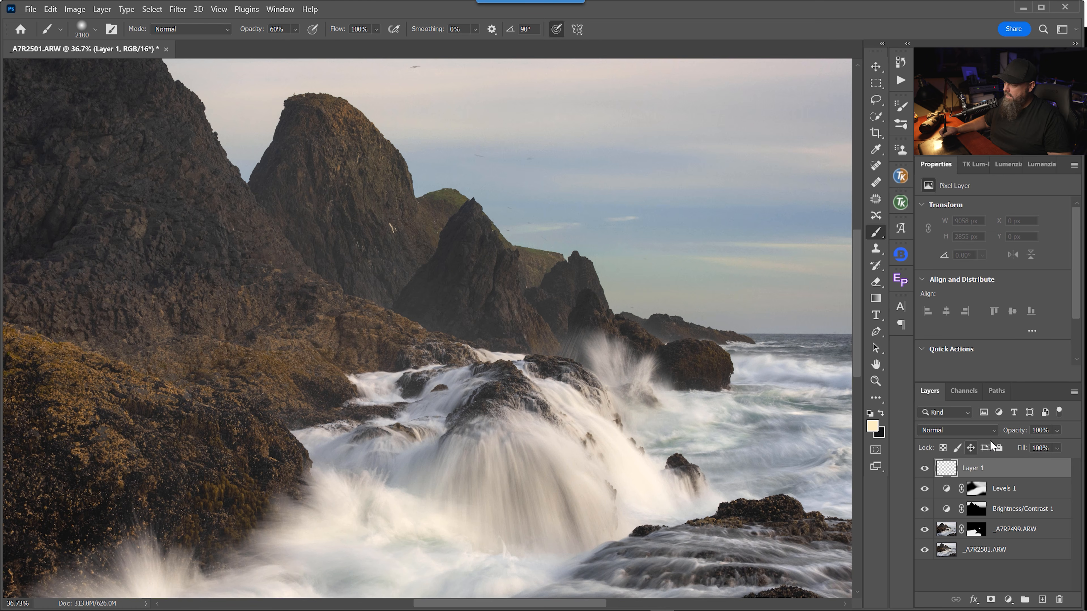
left_click(971, 436)
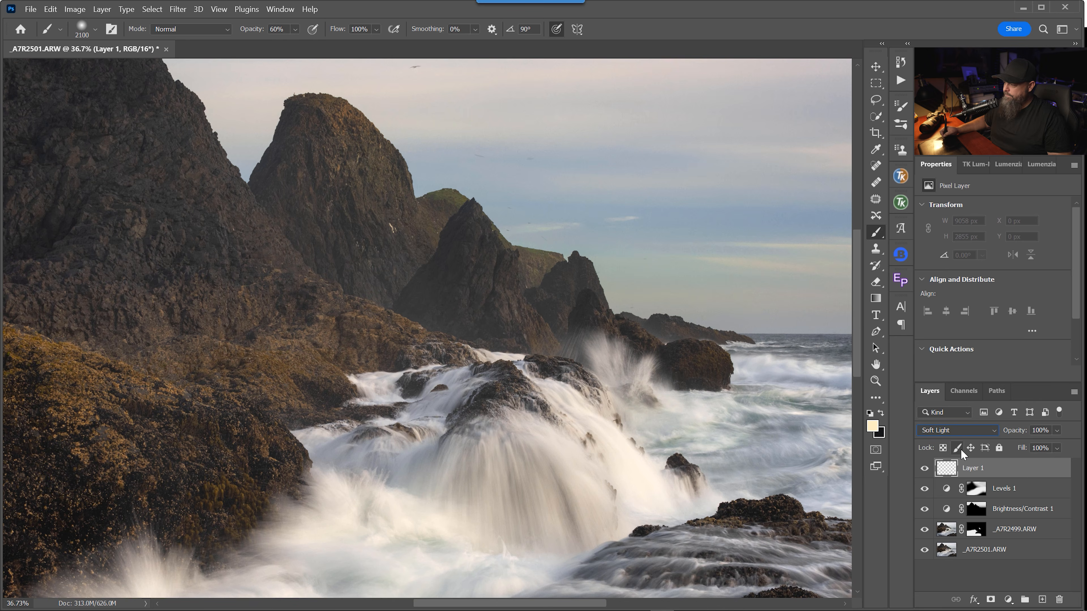
Step: Set the foreground colour to a pale warm cream, #fbecd7, and return to the Brush tool
scroll(575, 290, "down", 3)
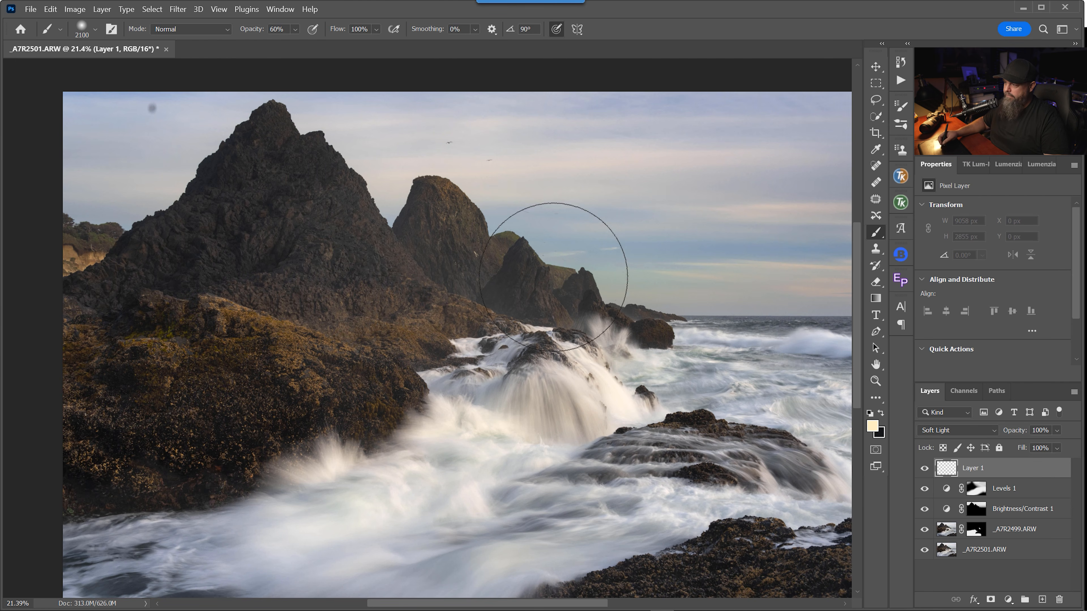
left_click(873, 426)
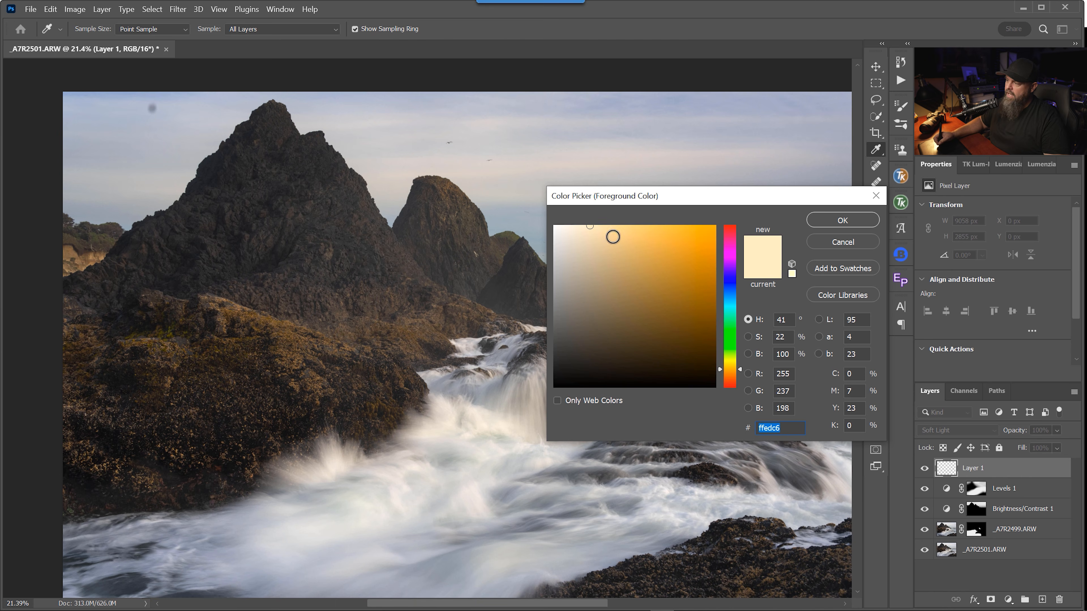
type("ffffff")
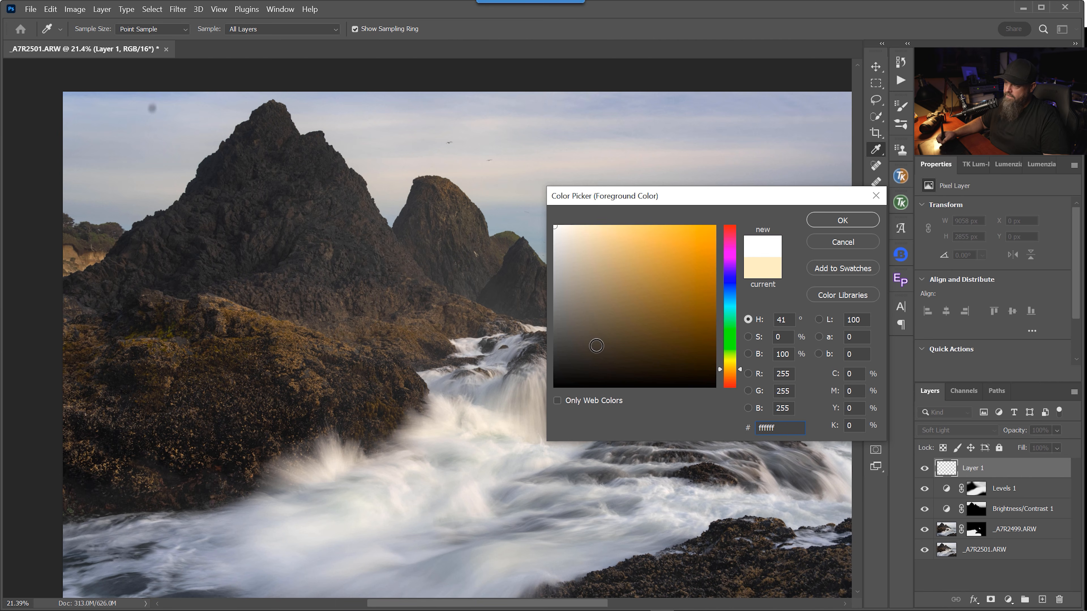
left_click_drag(741, 375, 741, 376)
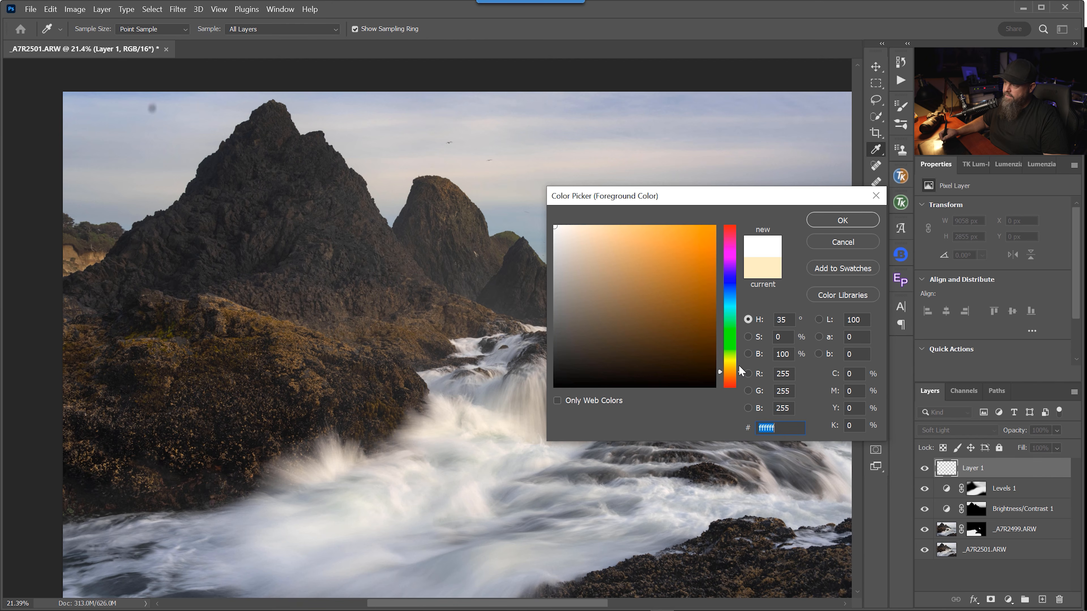
left_click_drag(585, 263, 578, 225)
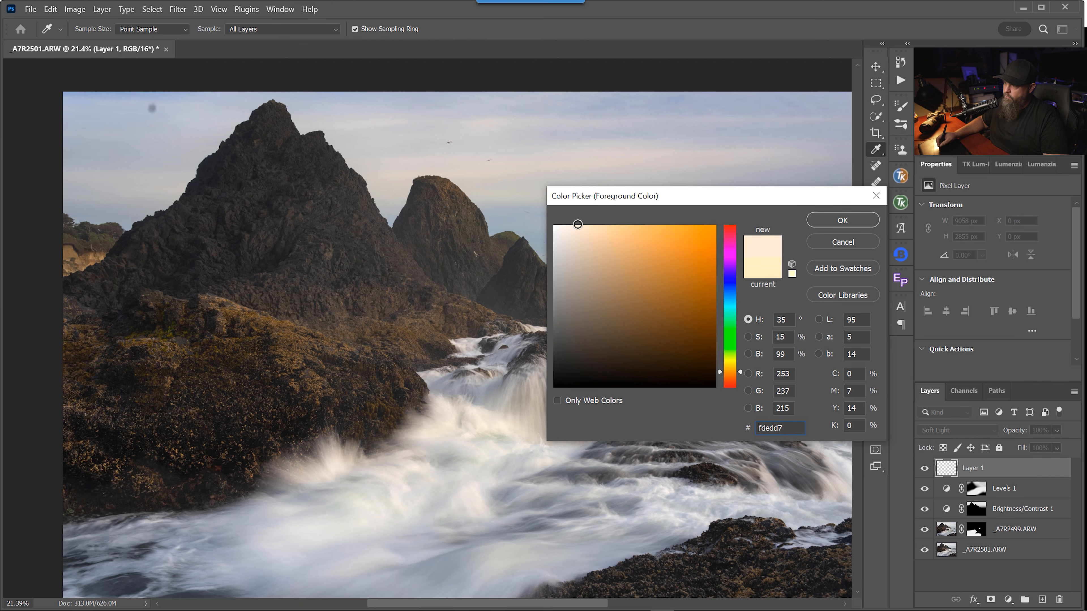
left_click(818, 221)
key("b")
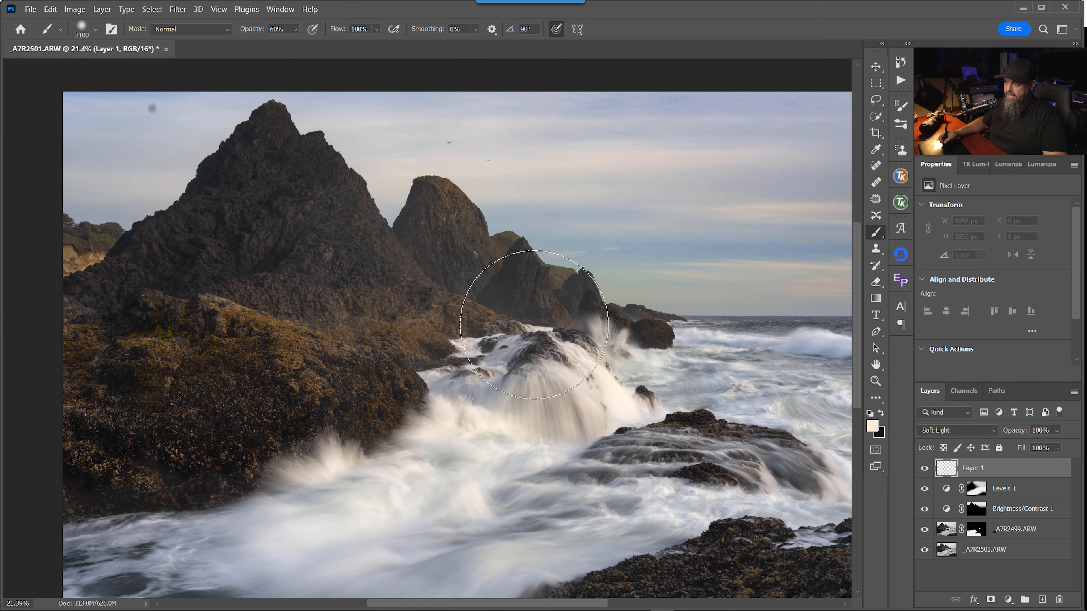
Step: Paint a soft warm glow on Layer 1 over the distant sea stacks and nearby sky with a 1700 px brush at 10% opacity
key("1")
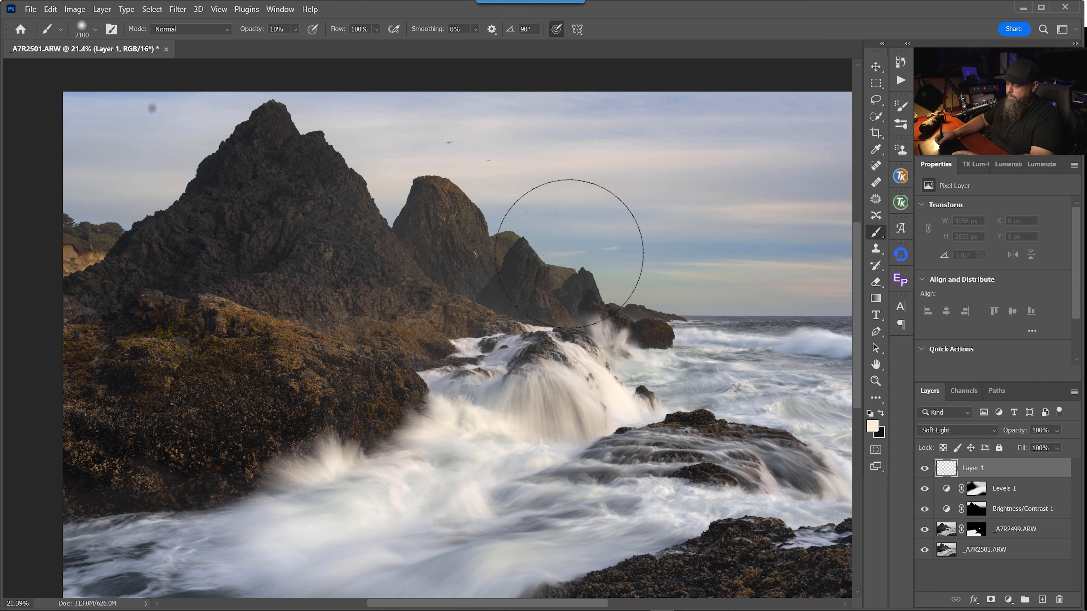
key("bracketleft")
key("bracketleft")
key("bracketleft")
key("bracketleft")
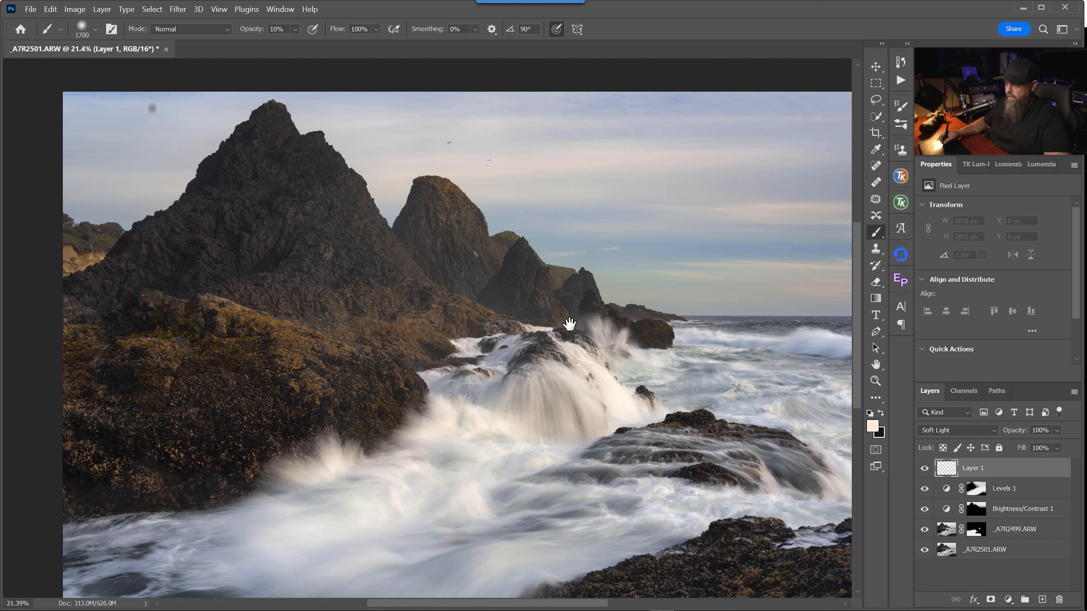
scroll(621, 300, "up", 6)
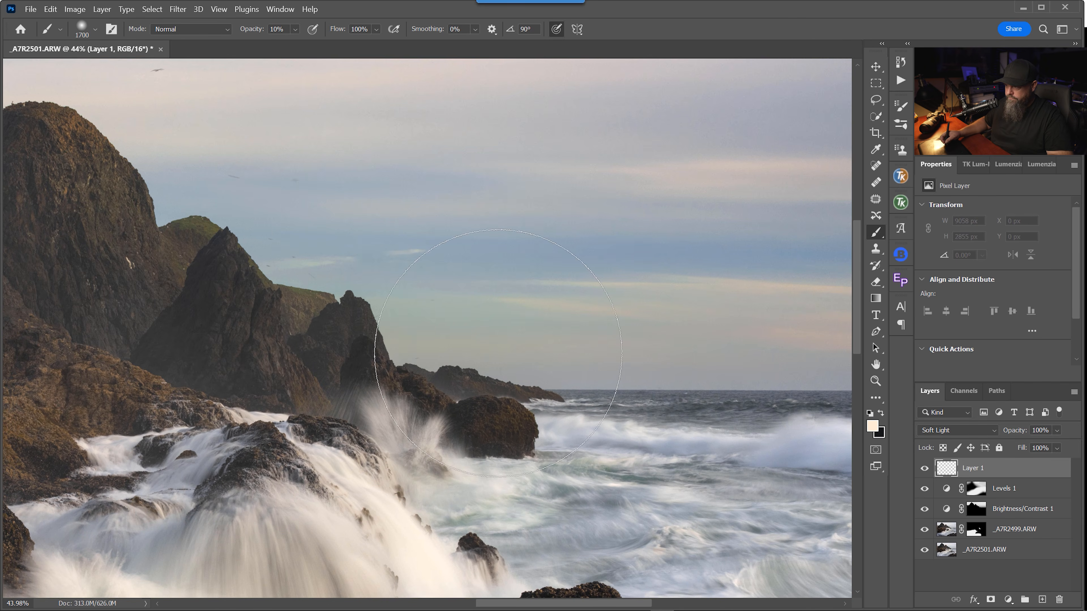
left_click_drag(544, 339, 182, 250)
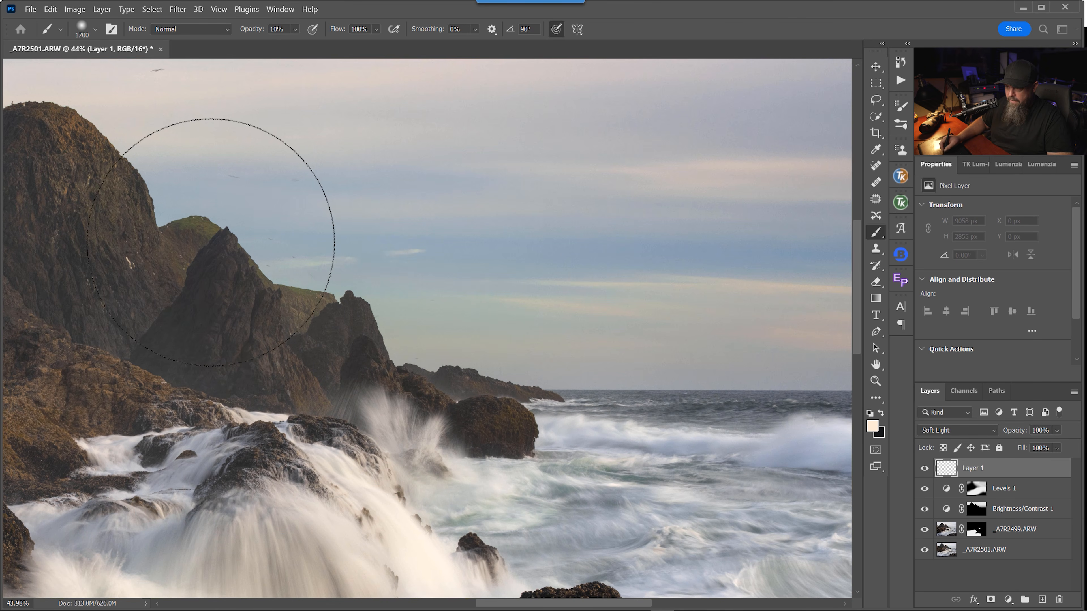
mouse_move(470, 274)
left_mouse_down()
mouse_move(447, 296)
mouse_move(145, 231)
left_mouse_up()
Step: Extend the warm glow along the horizon to the image's right edge with an 1100 px brush
key("bracketleft")
key("bracketleft")
key("bracketleft")
key("bracketleft")
key("bracketleft")
key("bracketleft")
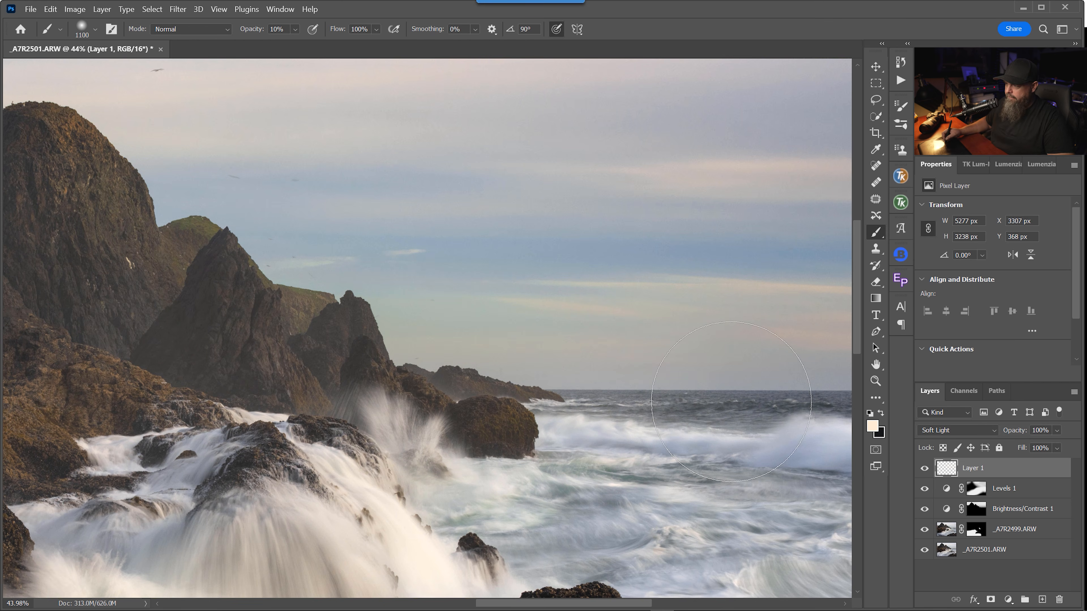
Step: Broaden the warm glow around the horizon and sky with a brush enlarged to 1900 px, and reduce it to 1600 px
scroll(620, 415, "down", 6)
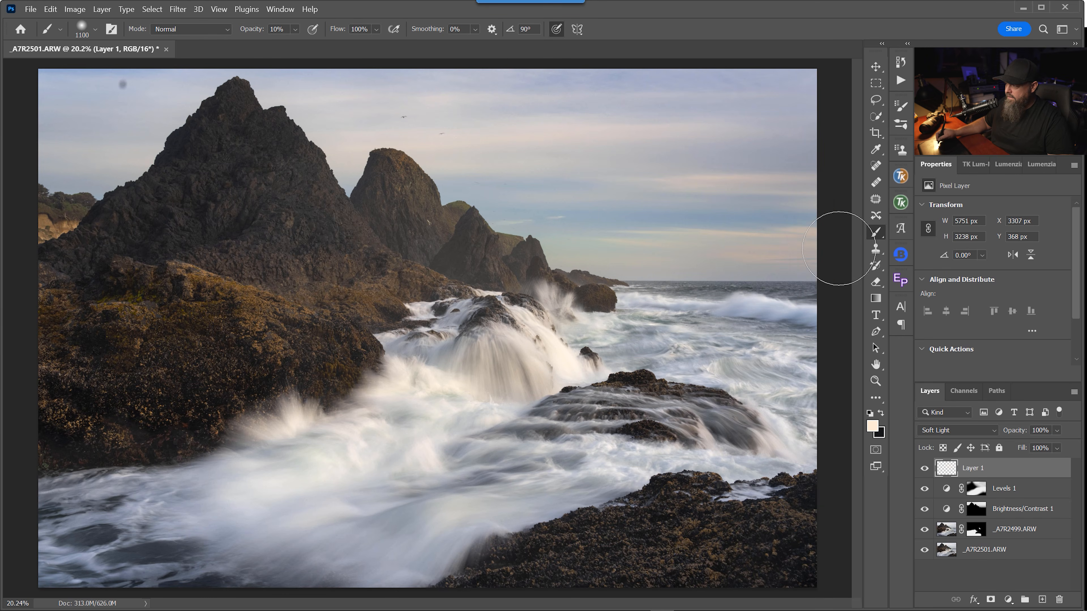
key("bracketright")
key("bracketright")
key("bracketright")
key("bracketright")
key("bracketright")
key("bracketright")
key("bracketright")
key("bracketright")
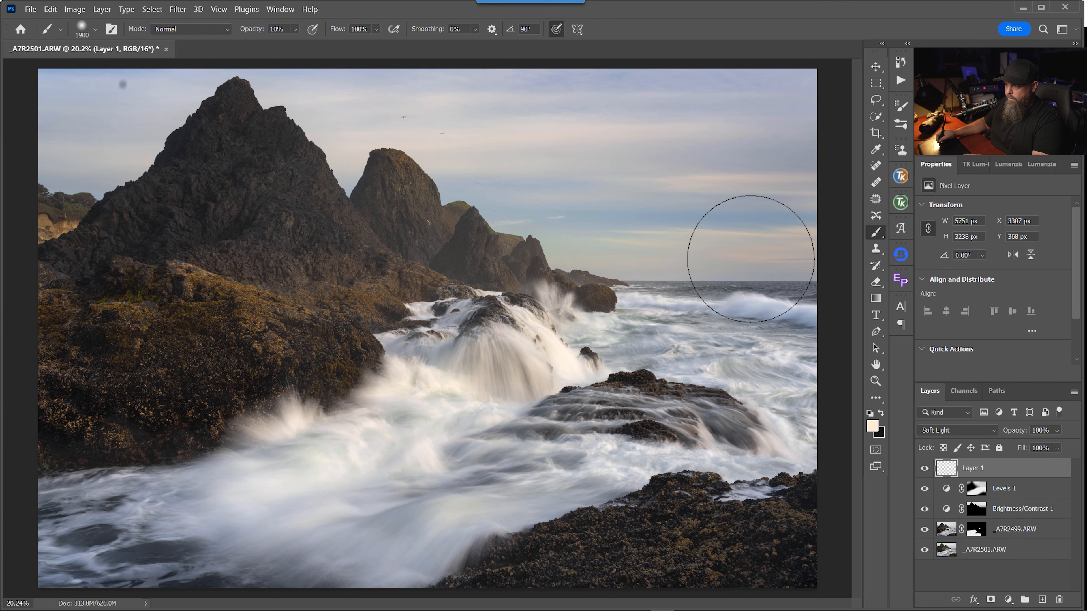
scroll(614, 257, "up", 4)
key("bracketleft")
key("bracketleft")
key("bracketleft")
key("bracketleft")
key("bracketleft")
key("bracketleft")
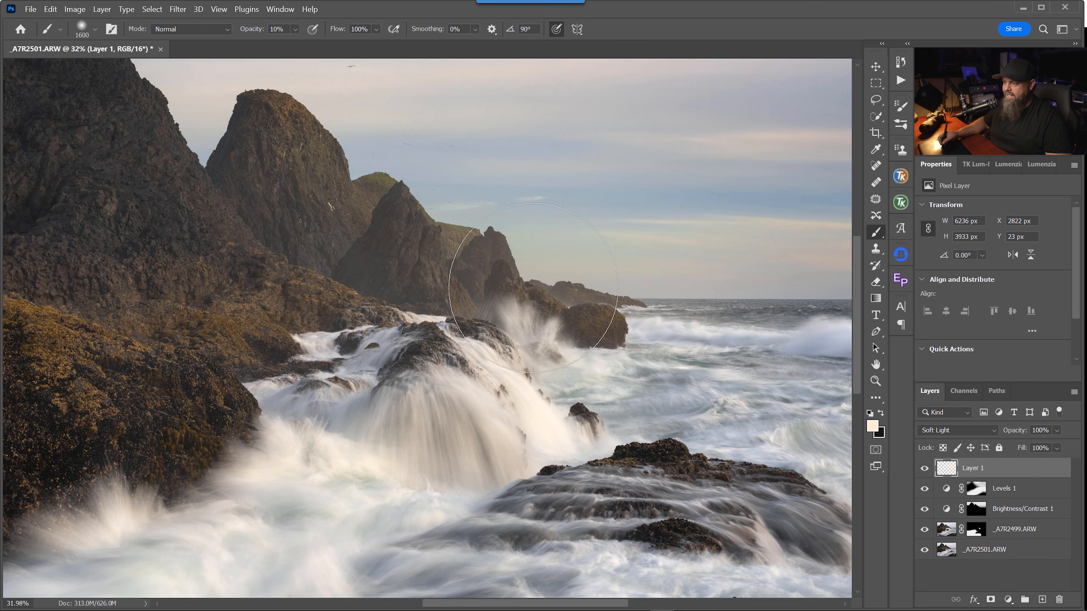
Step: Toggle Layer 1's visibility repeatedly to judge the effect of the painted warm glow
left_click(925, 469)
left_click(924, 469)
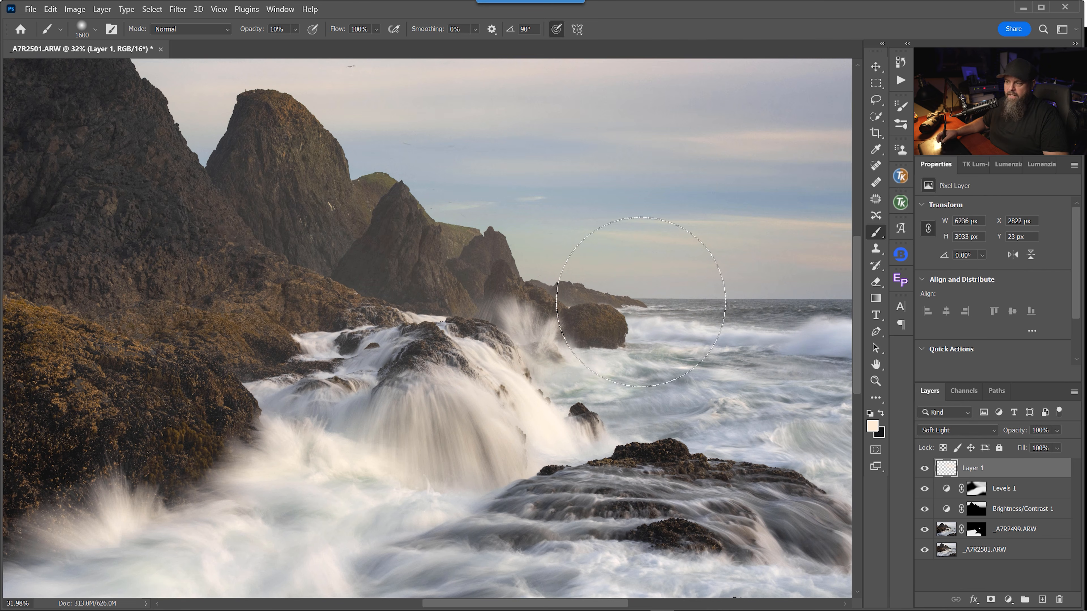
left_click(924, 469)
left_click(925, 468)
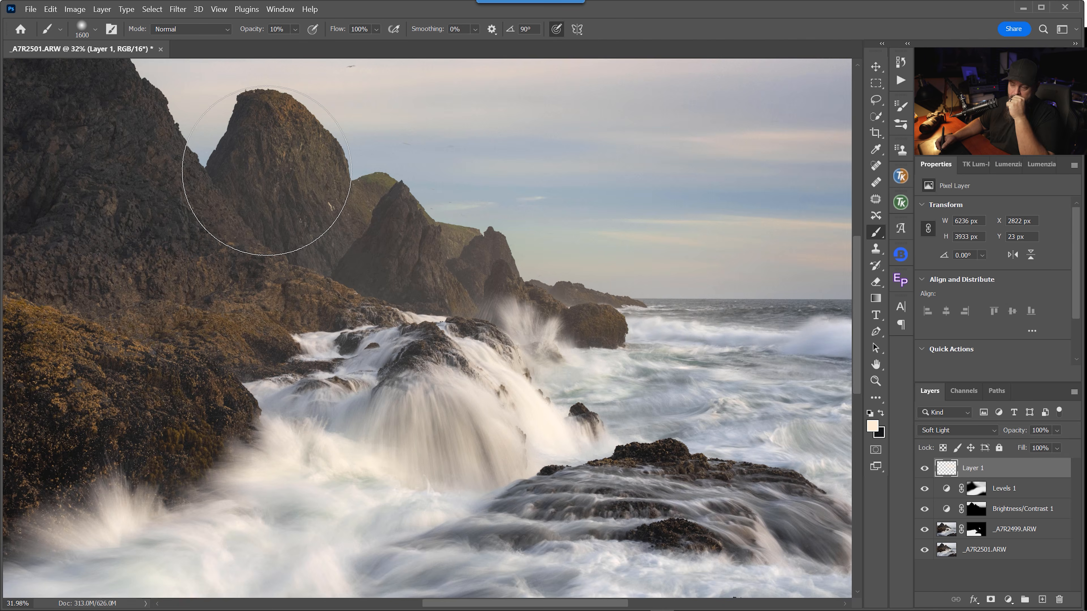
Step: Change the foreground colour to the neutral light grey #d1d1d1
key("ctrl+0")
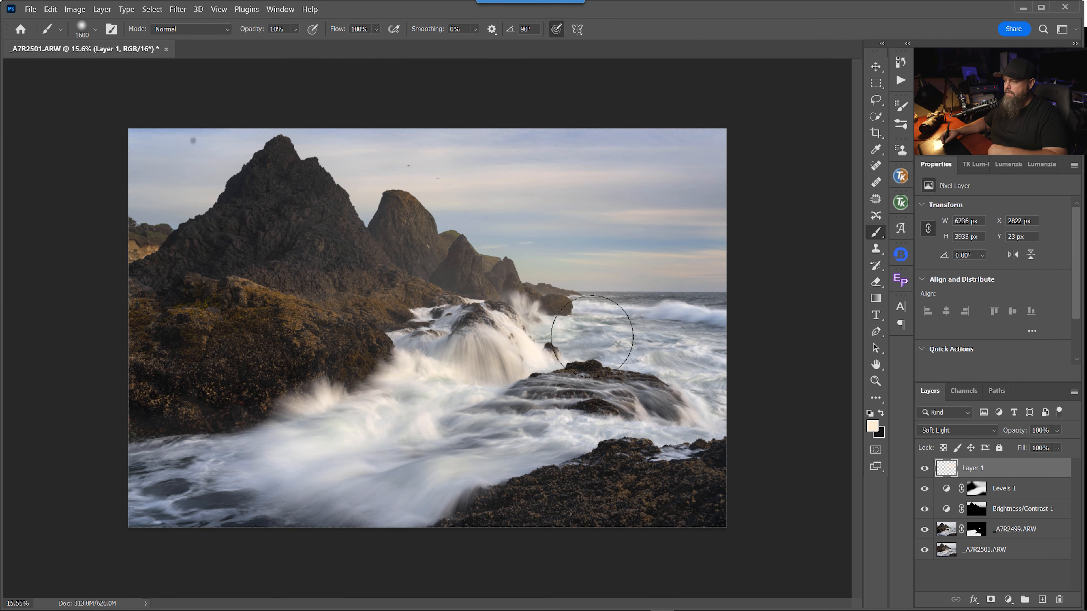
left_click(873, 426)
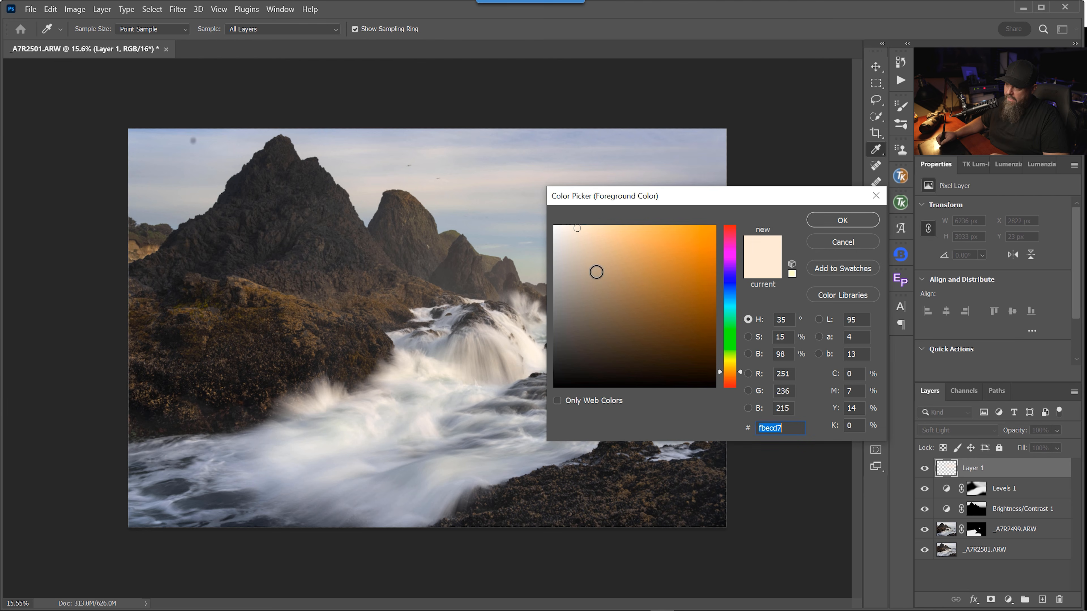
left_click_drag(636, 262, 543, 255)
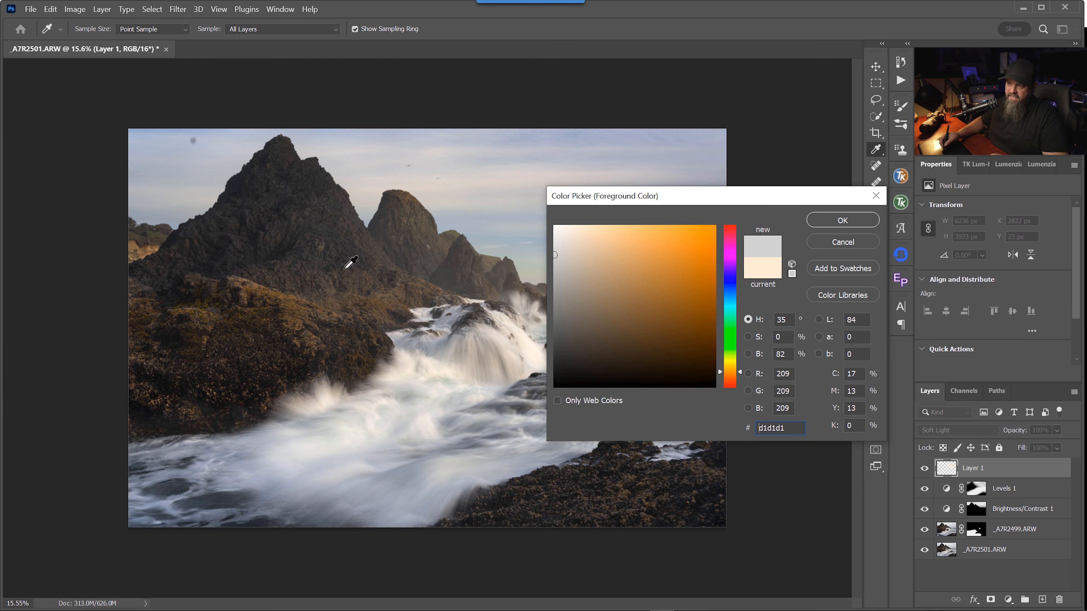
left_click(859, 223)
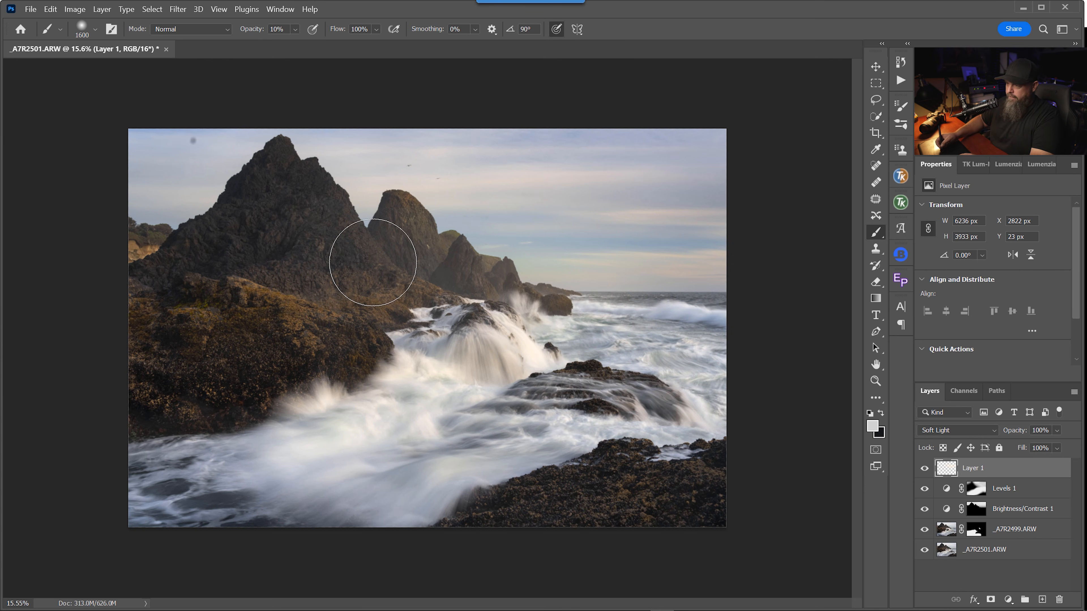
Step: Brighten the dark rock faces on Layer 1 with light grey at 10% opacity, using a brush of up to 3100 px, reduced to 2700 px
key("bracketright")
key("bracketright")
key("bracketright")
key("bracketright")
key("bracketright")
key("bracketright")
key("bracketright")
key("bracketright")
key("bracketright")
key("bracketright")
key("bracketright")
key("bracketright")
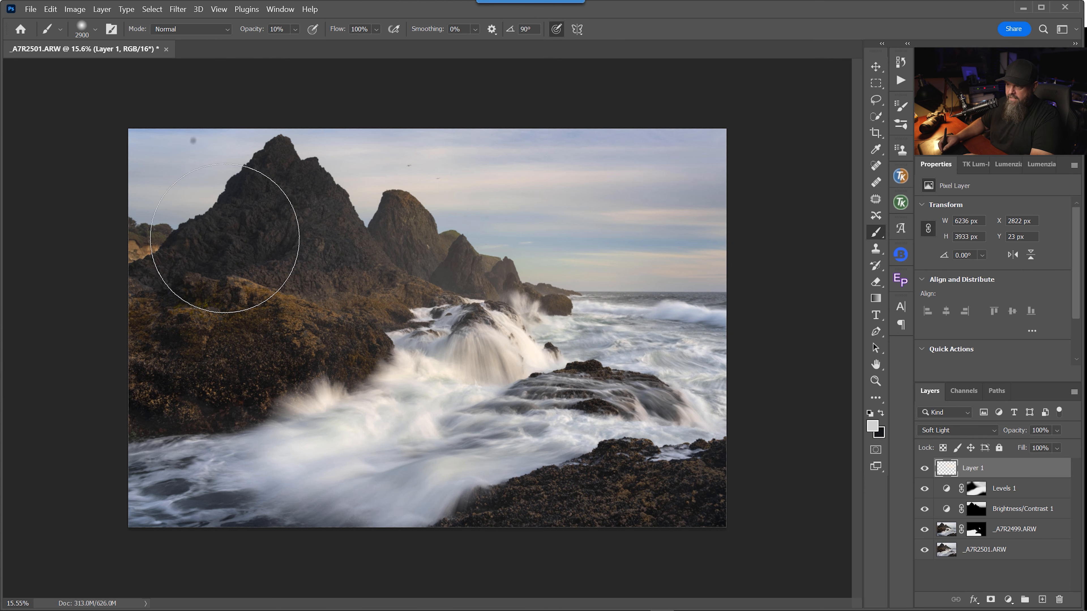
key("bracketright")
key("bracketright")
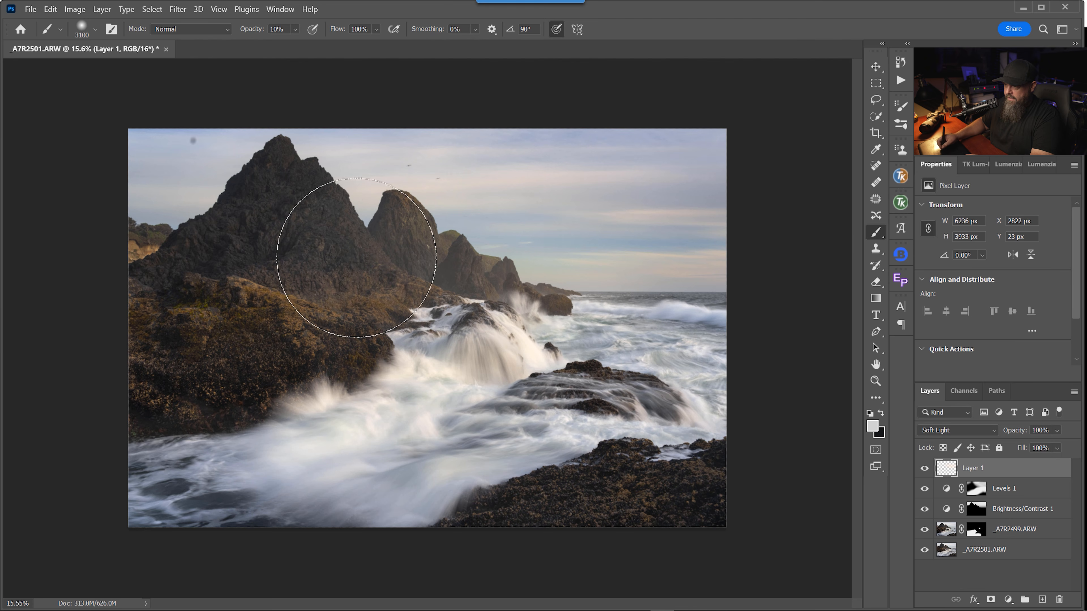
key("bracketleft")
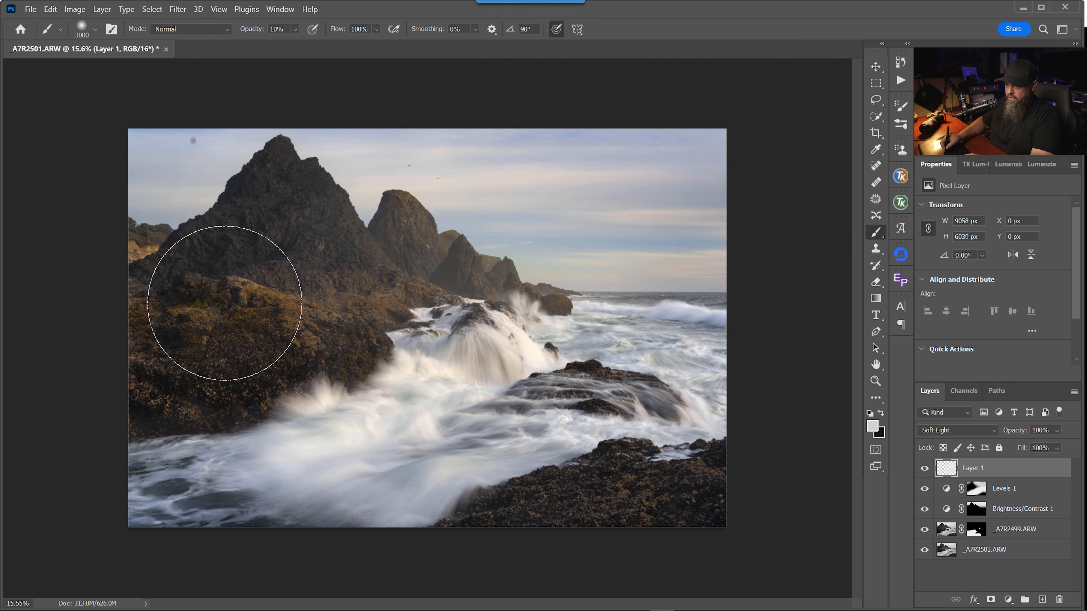
key("bracketleft")
key("bracketleft")
key("bracketleft")
Step: Compare the rocks with and without Layer 1's painting, both in the full image and closer up
left_click(925, 468)
left_click(926, 468)
scroll(396, 234, "up", 5)
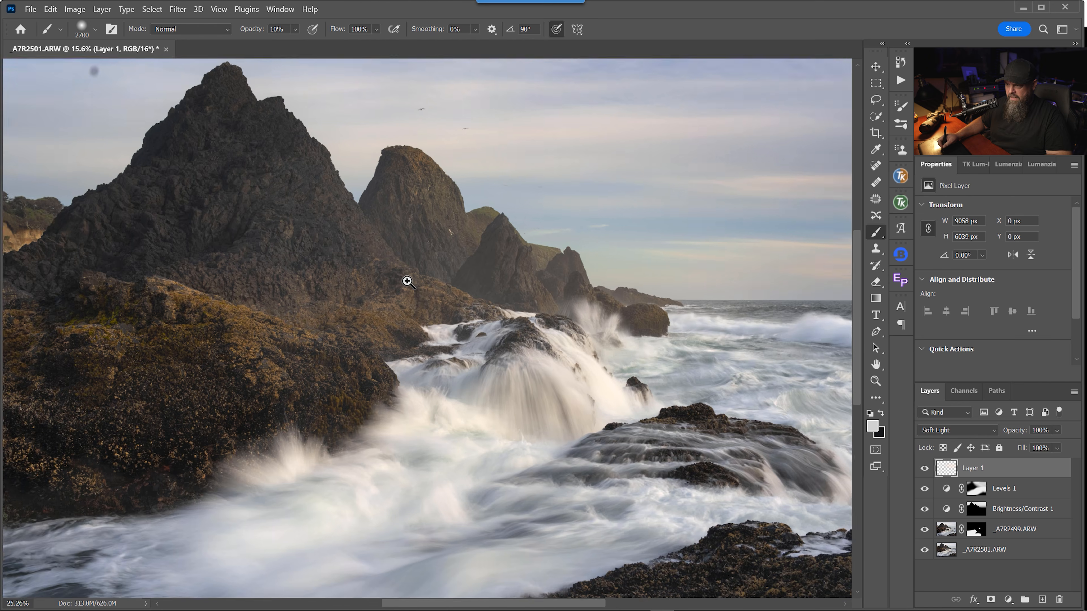
left_click(925, 469)
left_click(925, 469)
scroll(502, 351, "down", 3)
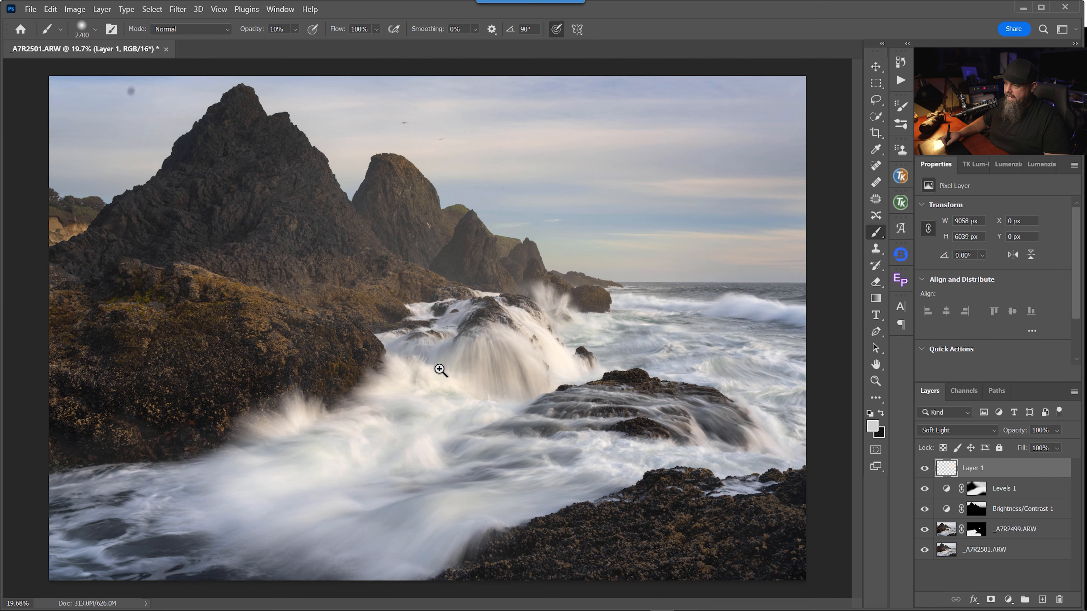
Step: Set the foreground colour to the very pale blue #f0f6ff for painting on the waterfall
left_click_drag(437, 368, 575, 364)
left_click(871, 425)
left_click_drag(736, 300, 736, 291)
left_click_drag(580, 226, 564, 226)
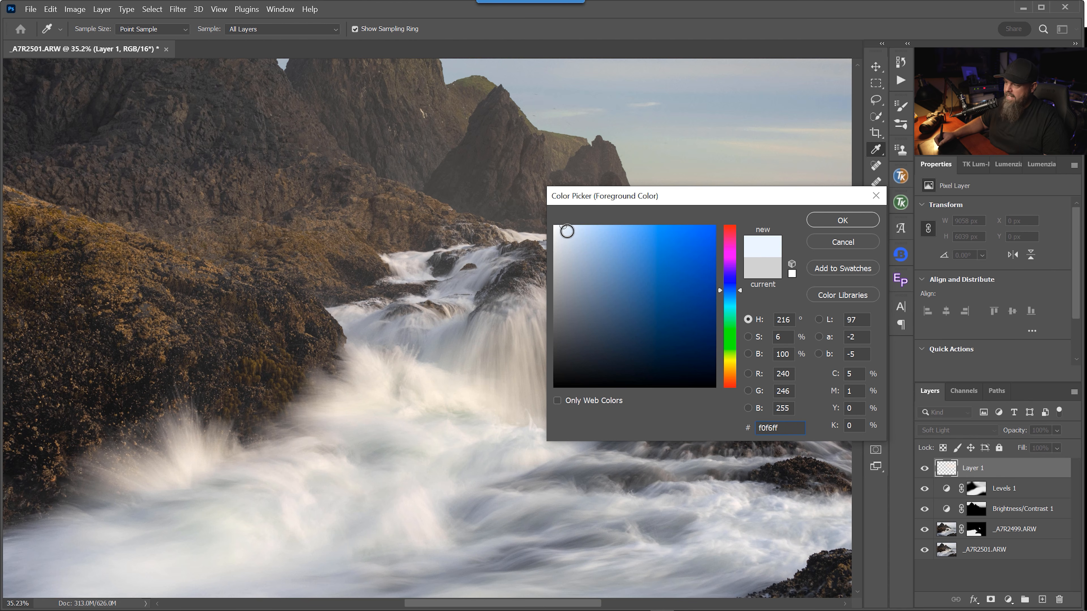
left_click(843, 221)
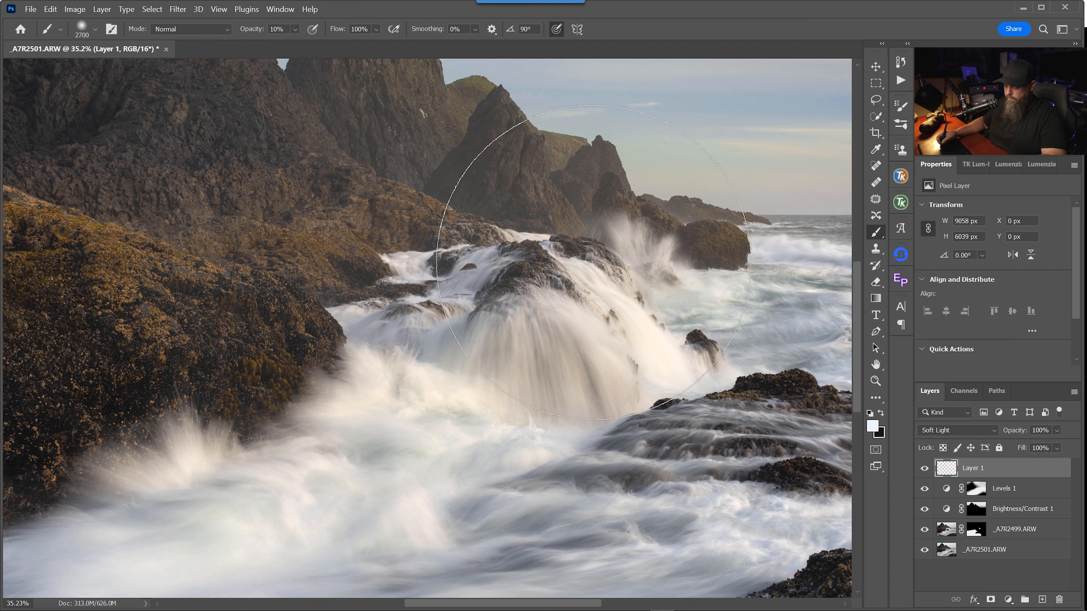
Step: Paint pale blue highlights on the main waterfall at 20% opacity with the brush reduced to 300 px
key("2")
key("bracketleft")
key("bracketleft")
key("bracketleft")
key("bracketleft")
key("bracketleft")
key("bracketleft")
key("bracketleft")
key("bracketleft")
key("bracketleft")
key("bracketleft")
key("bracketleft")
key("bracketleft")
key("bracketleft")
key("bracketleft")
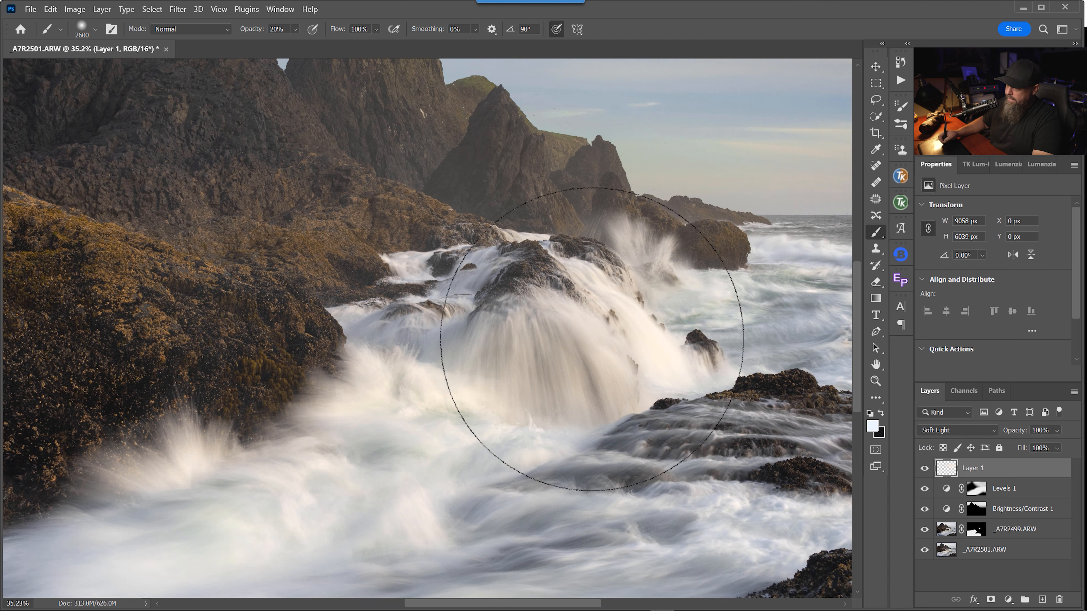
key("bracketleft")
key("bracketleft")
key("bracketleft")
key("bracketleft")
key("bracketleft")
key("bracketleft")
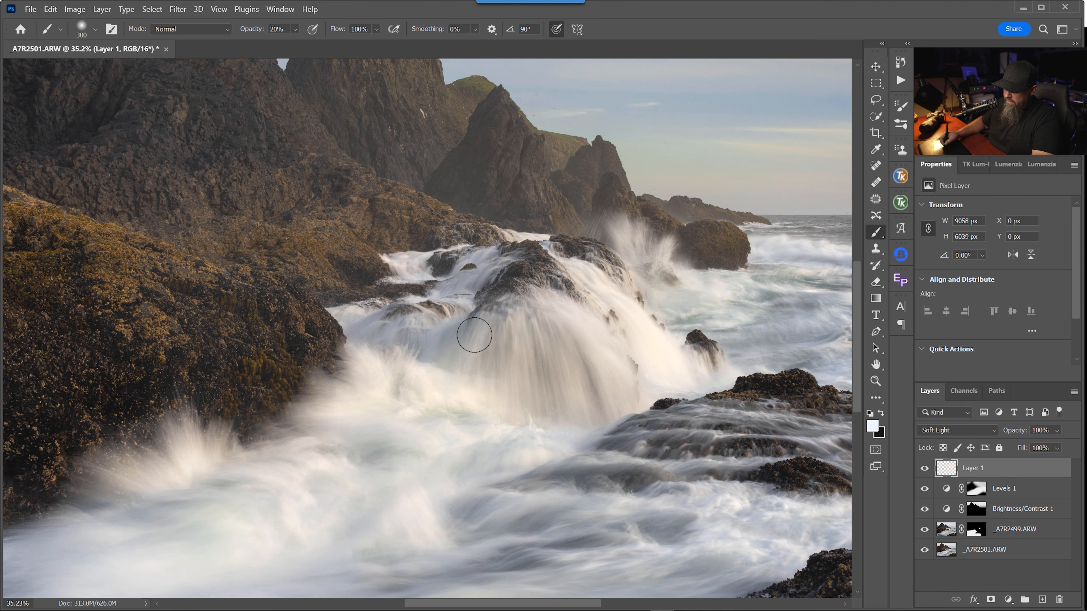
Step: Brighten the wave splash against the foreground rock with a 1100 px brush and the splash beside the waterfall at 600 px
key("bracketright")
key("bracketright")
key("bracketright")
key("bracketright")
key("bracketright")
key("bracketright")
key("bracketright")
key("bracketright")
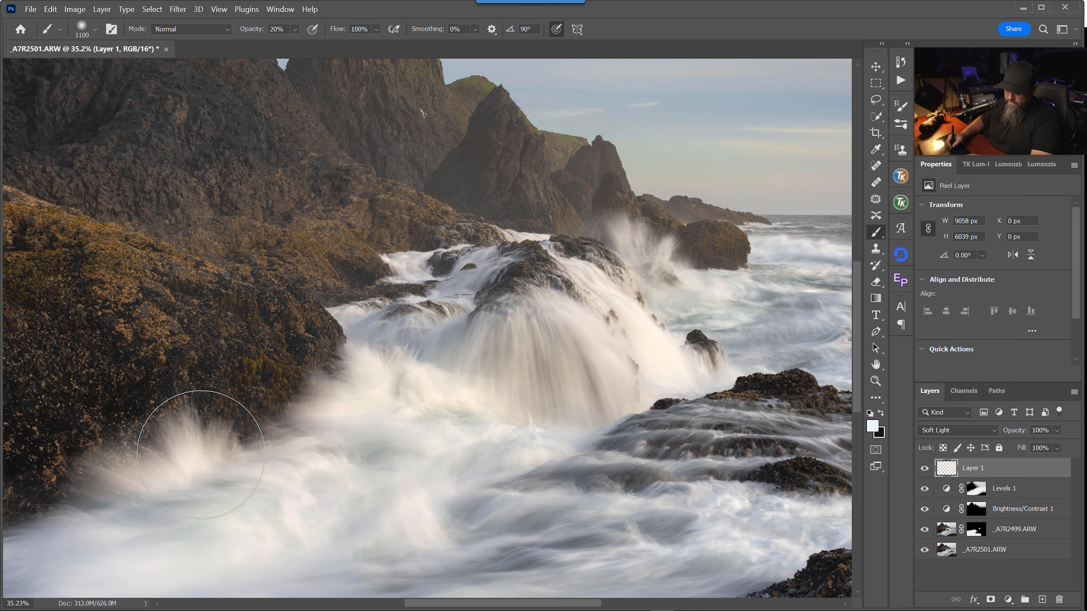
key("bracketleft")
key("bracketleft")
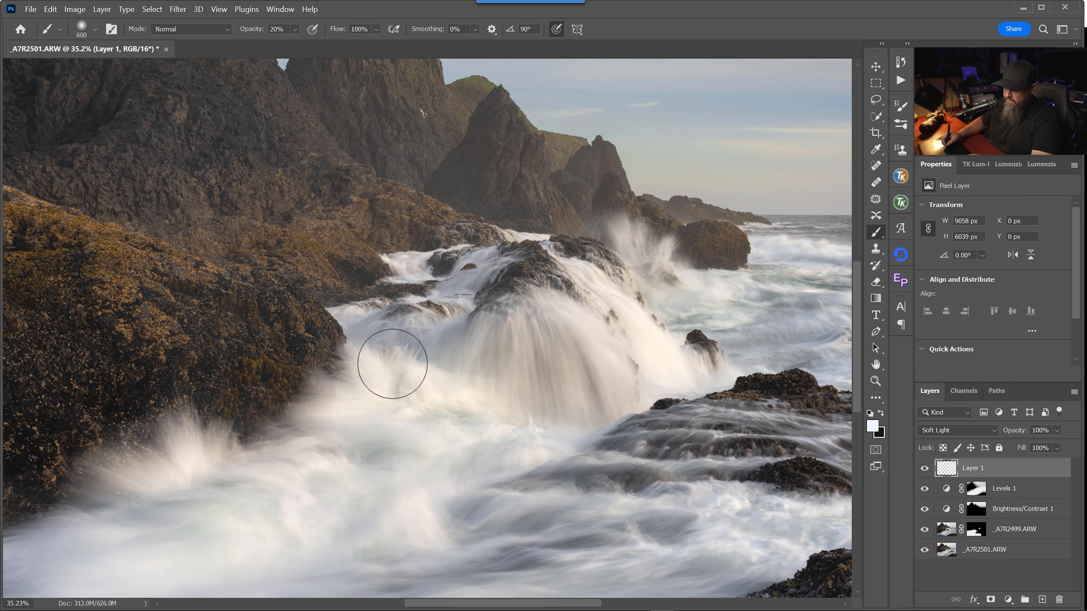
Step: Change the foreground colour to the pale warm cream #fff8e5 for painting the splash behind the waterfall
left_click_drag(398, 339, 196, 308)
left_click_drag(645, 293, 509, 353)
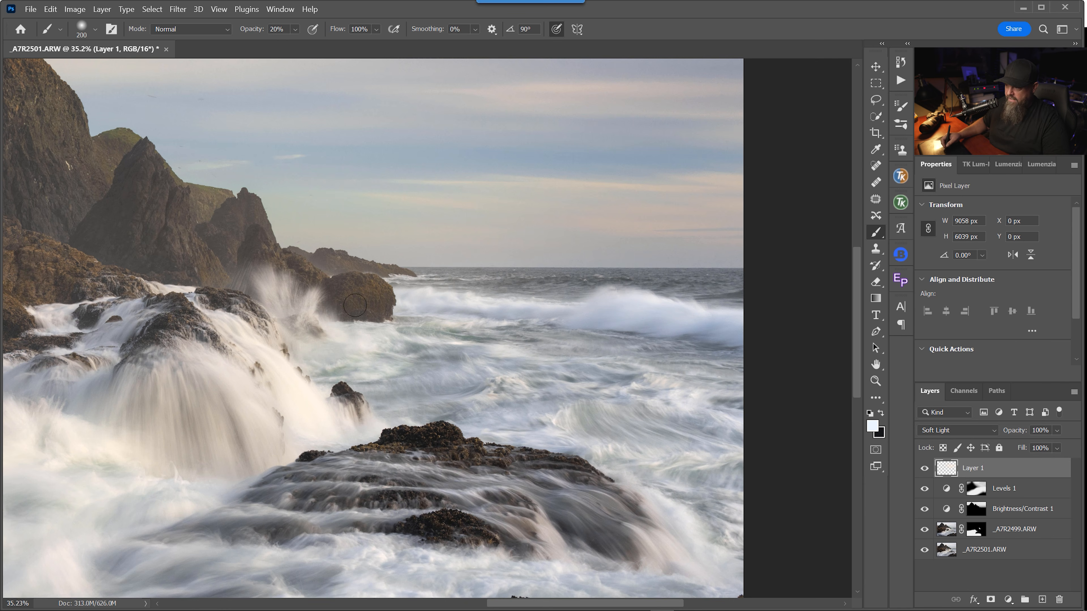
left_click(872, 425)
left_click_drag(732, 300, 736, 369)
left_click(583, 225)
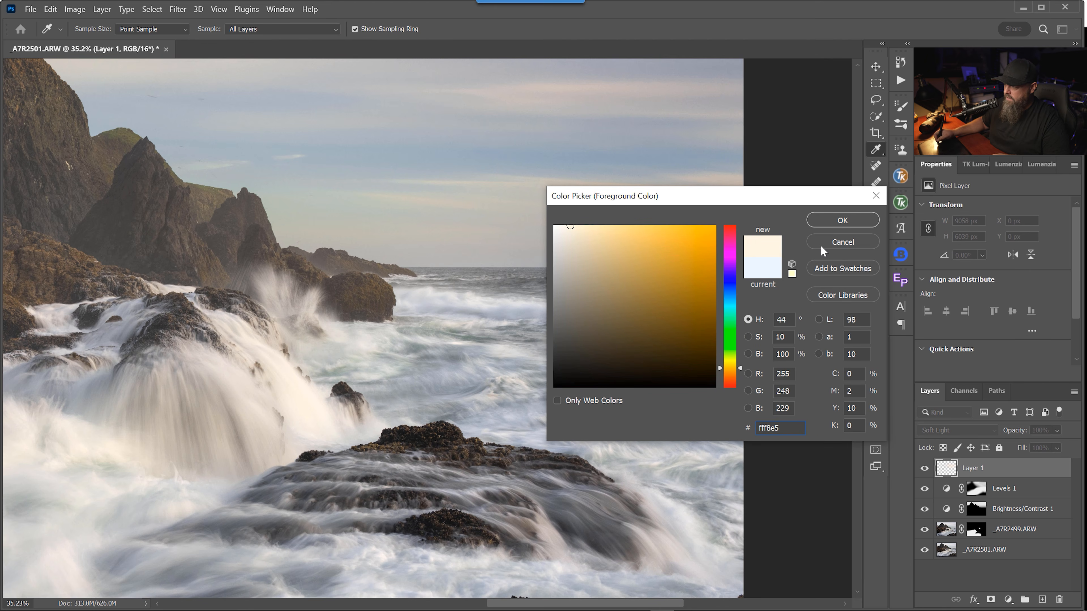
key("Return")
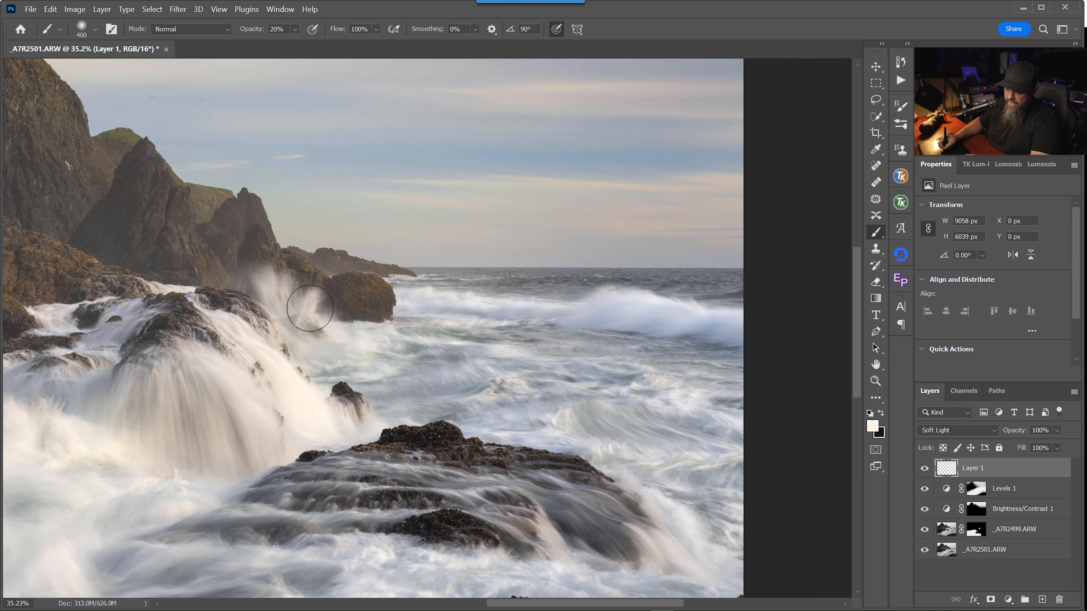
Step: Paint warm cream highlights on the rear splash and the waterfall at 20% opacity with a 300 to 400 px brush
key("bracketleft")
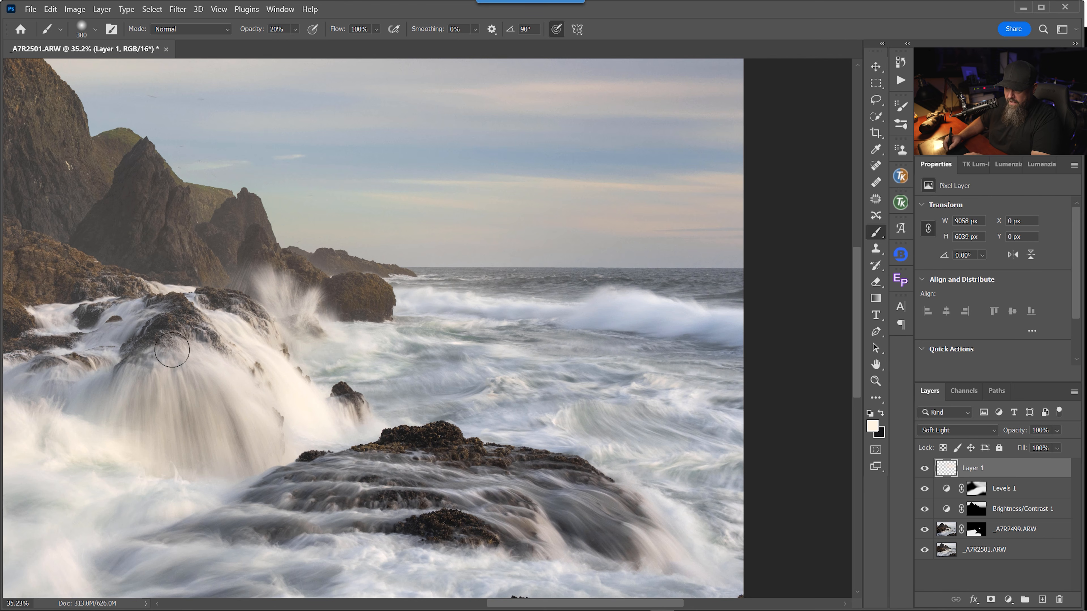
left_click_drag(427, 298, 674, 243)
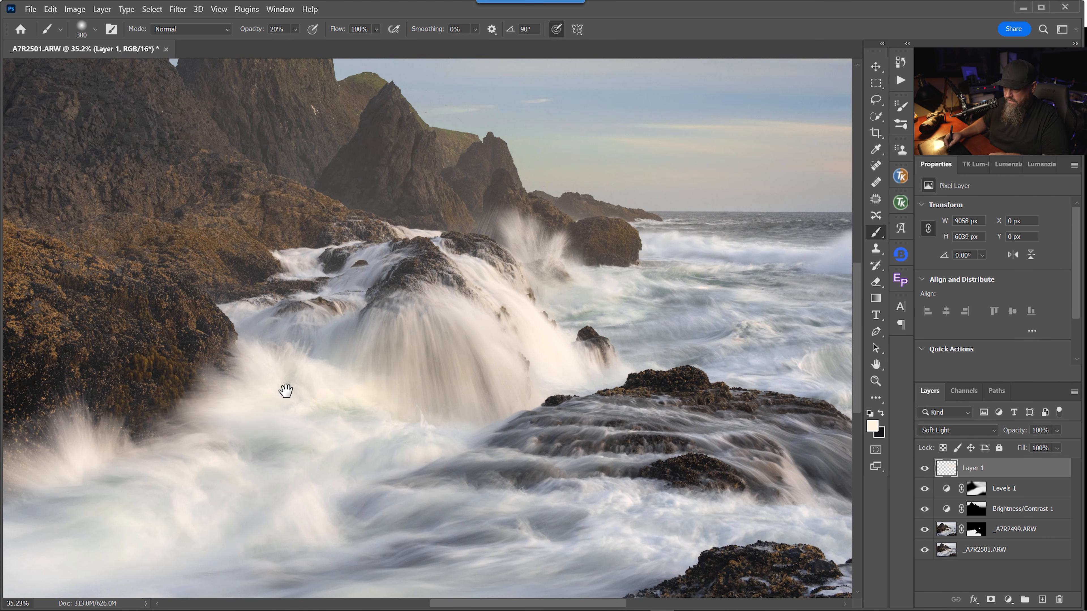
left_click_drag(288, 399, 466, 286)
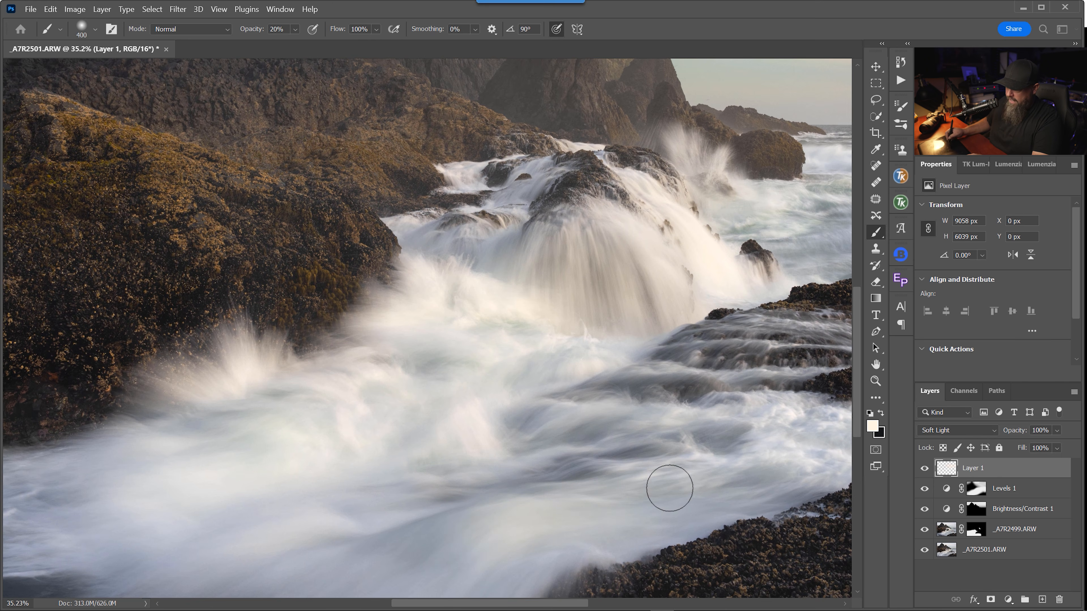
key("bracketleft")
Step: Brighten the foaming foreground water on Layer 1 with a brush of up to 1100 px, reduced to 250 px for finer areas
left_click_drag(359, 322, 446, 219)
left_click_drag(573, 358, 565, 358)
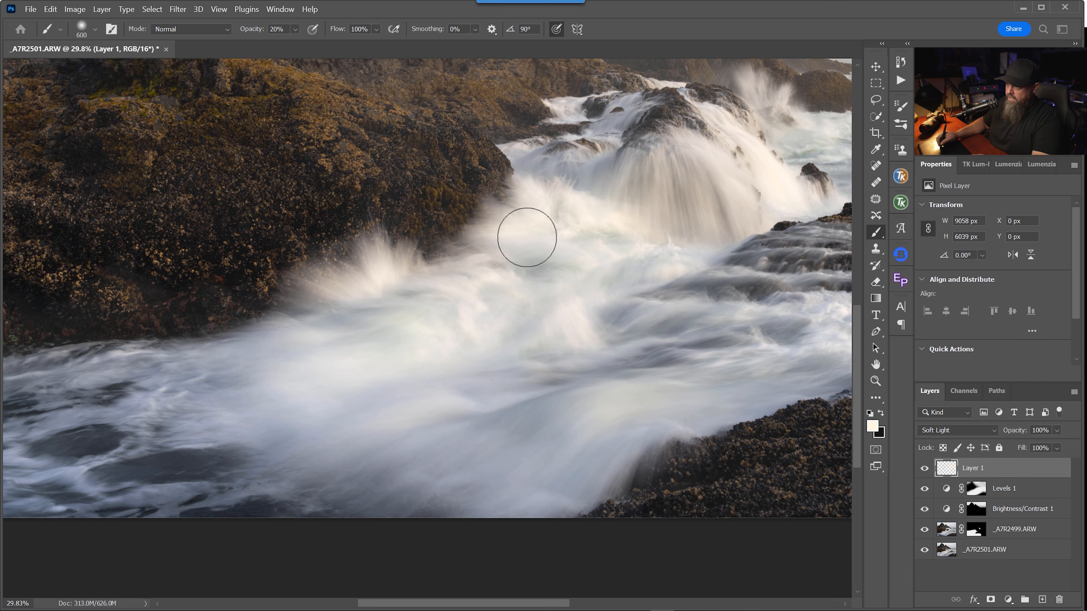
key("bracketright")
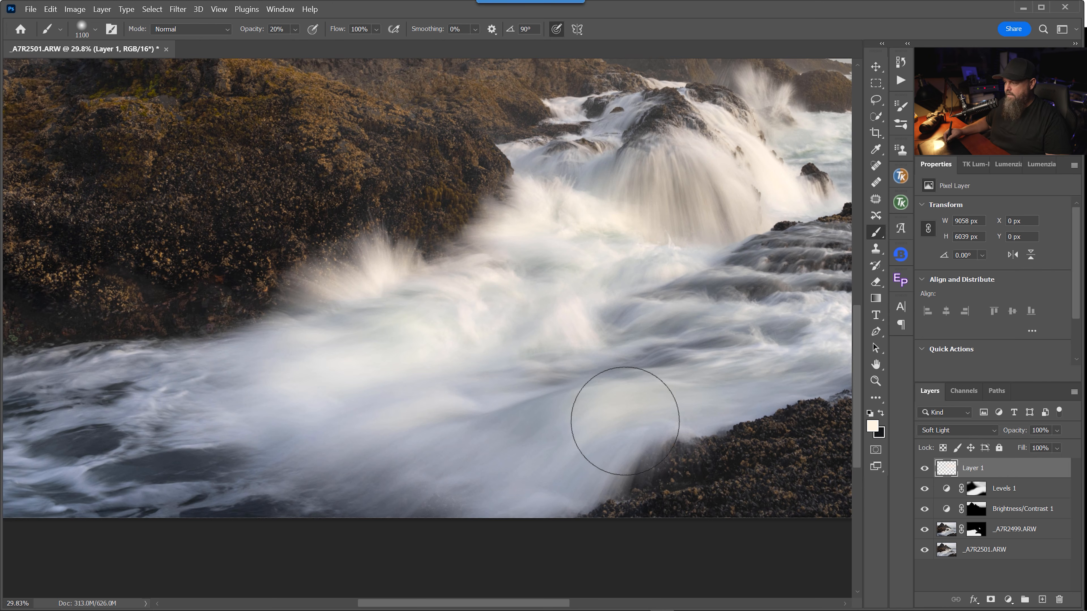
left_click_drag(699, 308, 245, 354)
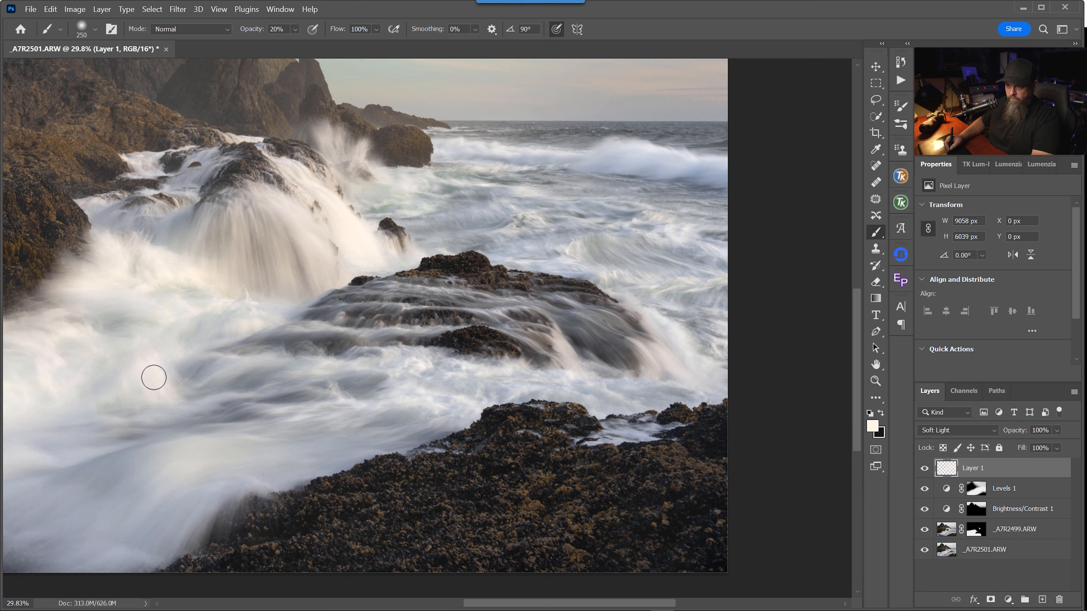
left_click_drag(163, 300, 463, 262)
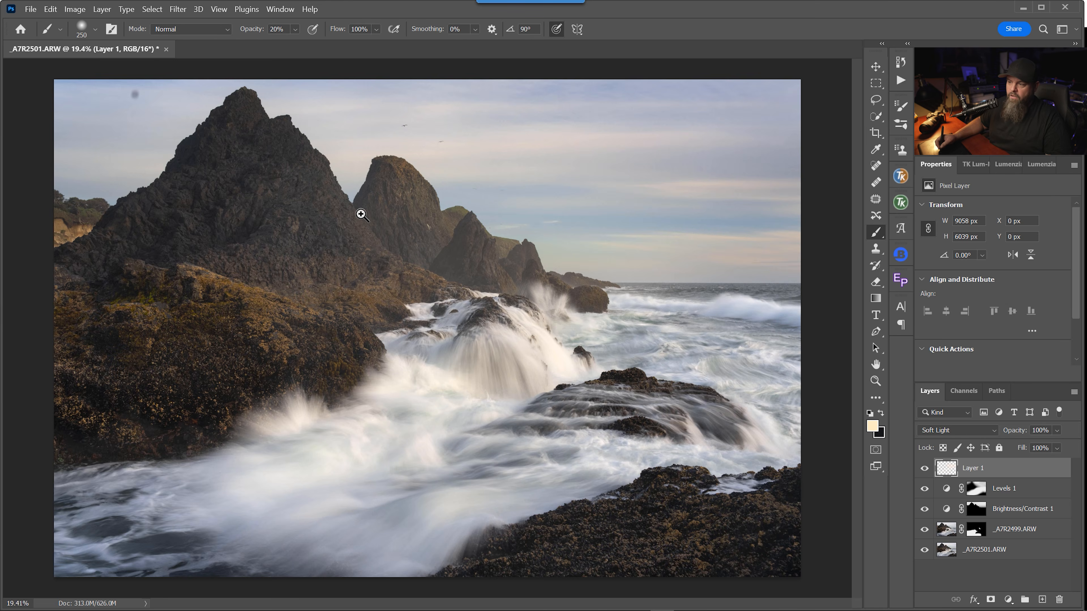
Step: Dodge the central ridges of the large dark mountain at 10% opacity with the brush reduced to 150 px
left_click(306, 251)
left_click_drag(306, 252, 360, 252)
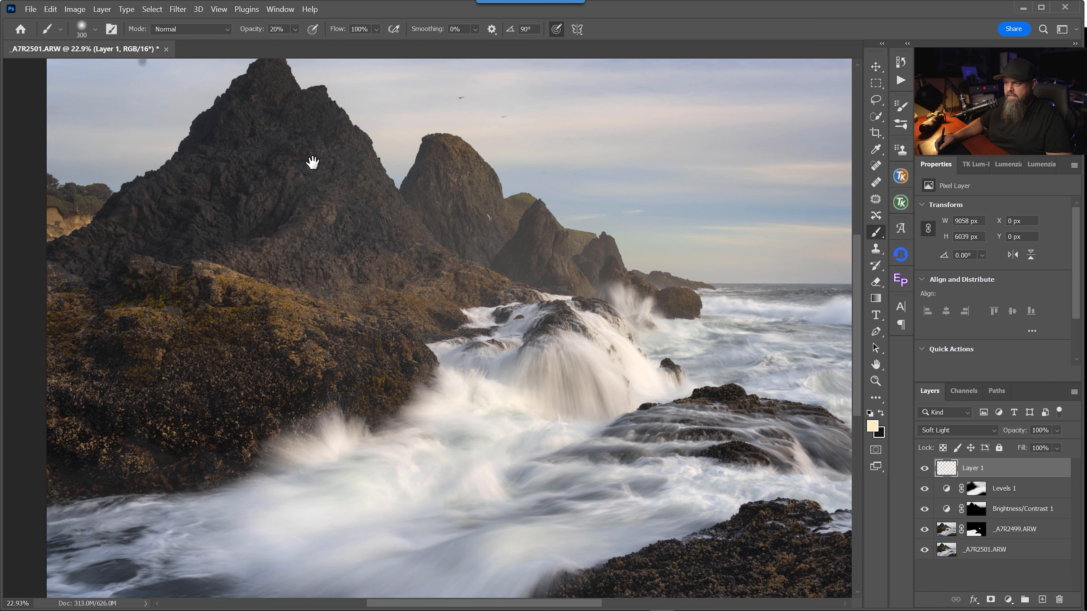
left_click_drag(336, 181, 420, 210)
left_click_drag(336, 231, 364, 230)
key("1")
key("bracketleft")
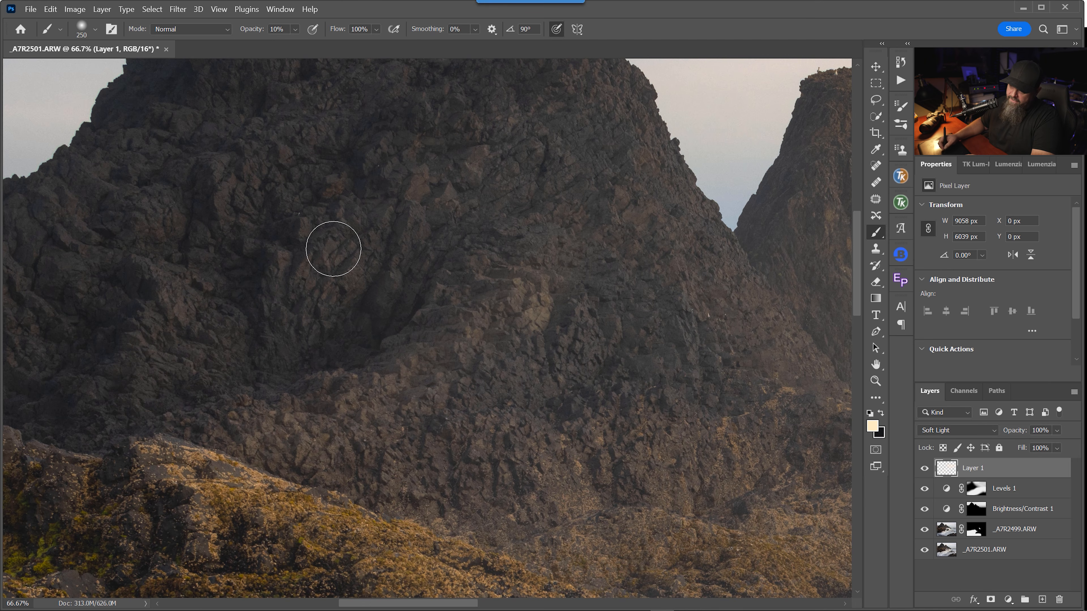
key("bracketleft")
key("bracketleft")
key("bracketleft")
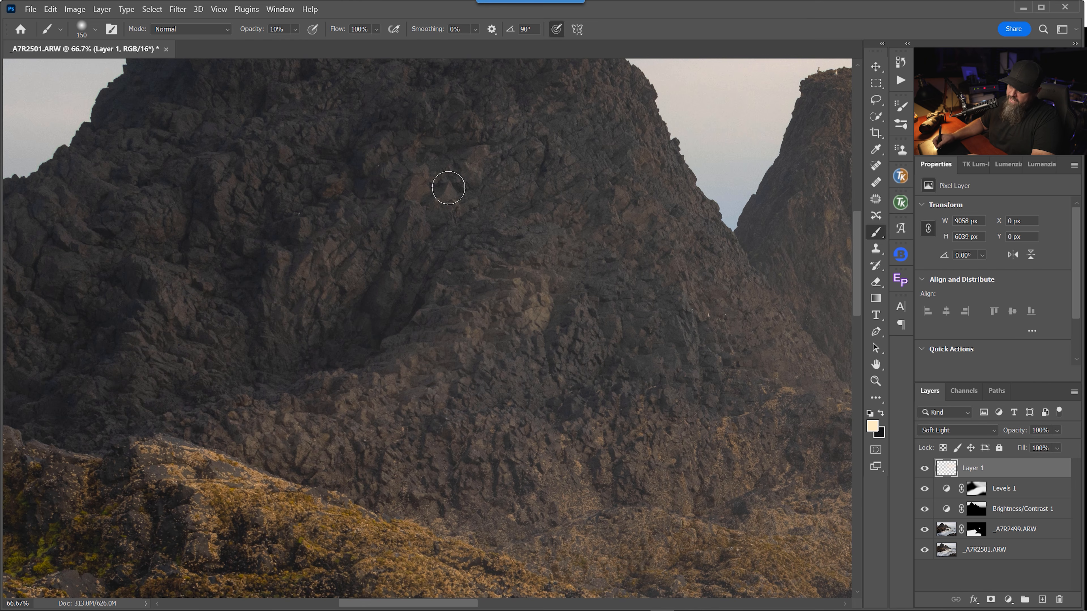
Step: Dodge the upper rock faces and outer slope of the large mountain with a 150 px brush, reduced to 80 px for small facets
left_click_drag(484, 329, 387, 504)
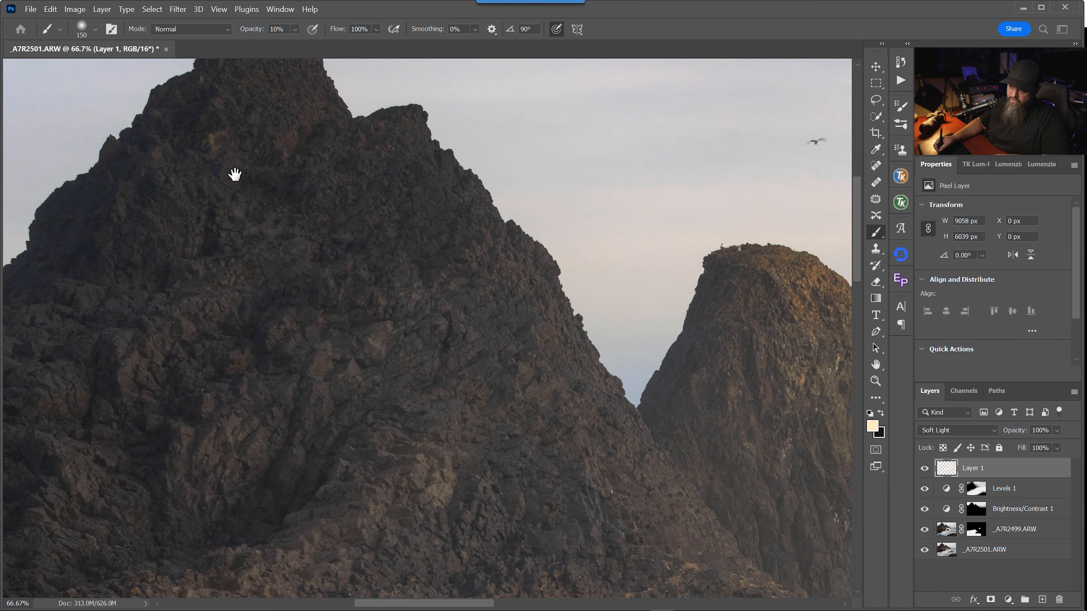
left_click_drag(235, 174, 351, 218)
left_click_drag(316, 256, 482, 167)
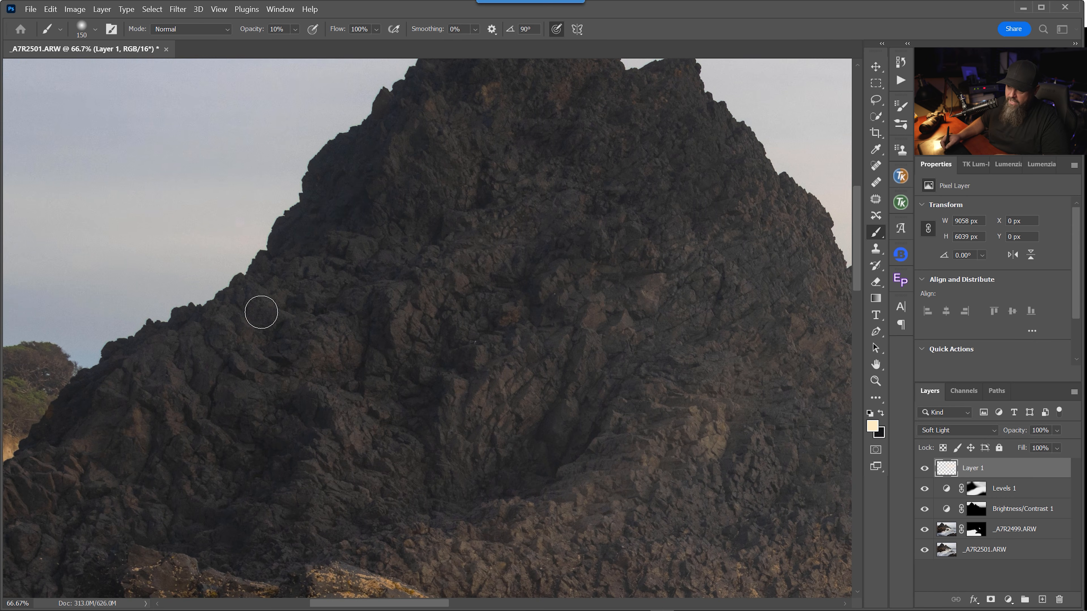
key("bracketright")
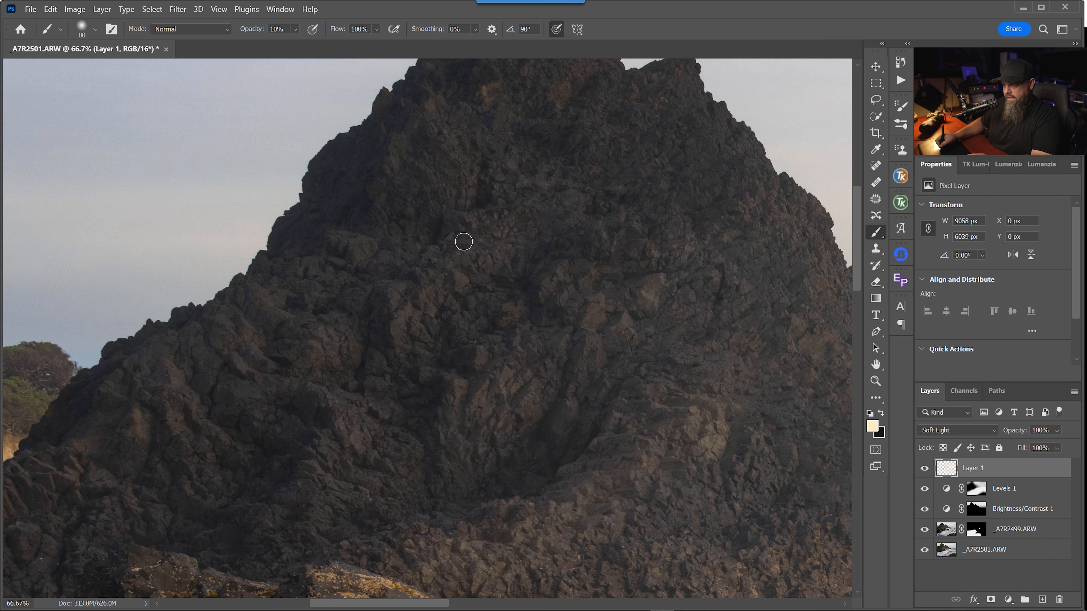
Step: Dodge the mountain's far shoulder with an 80 px brush and the pointed sea stacks behind the waterfall at 250 px
left_click_drag(695, 204, 204, 392)
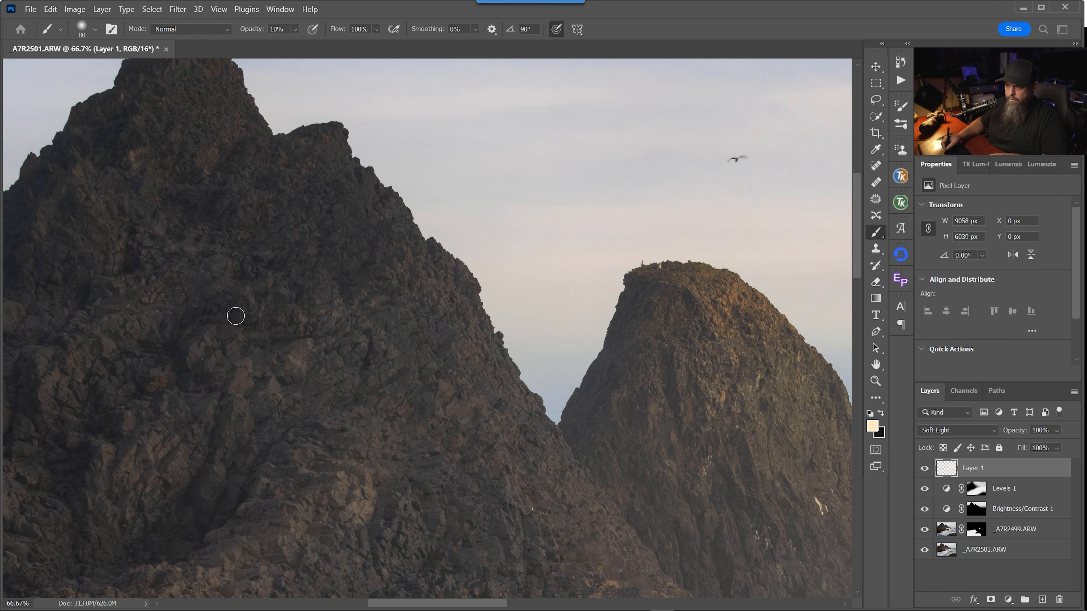
left_click_drag(496, 278, 239, 248)
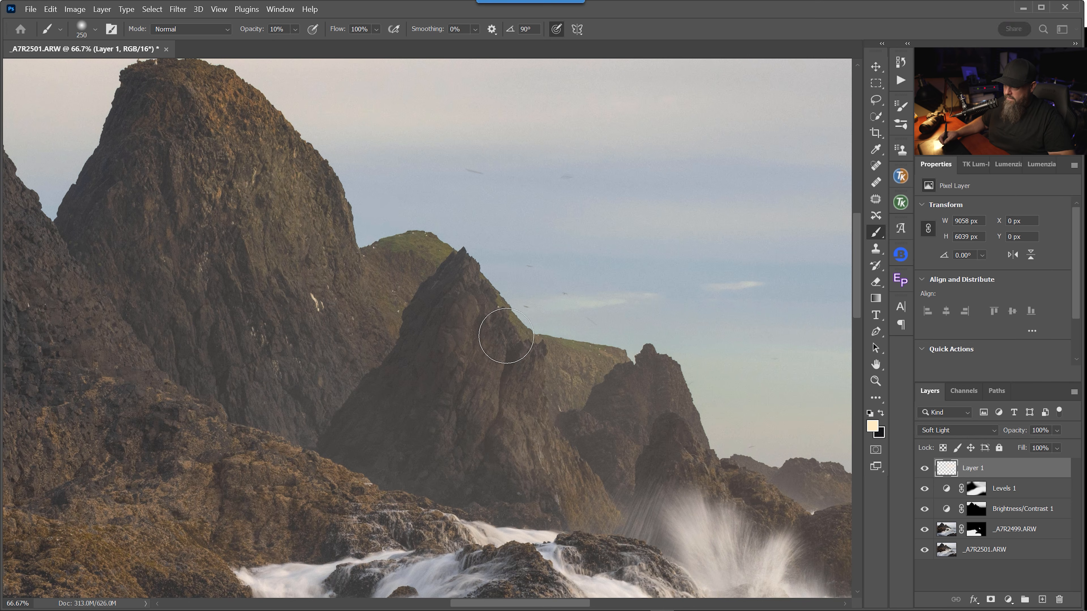
left_click_drag(464, 341, 517, 329)
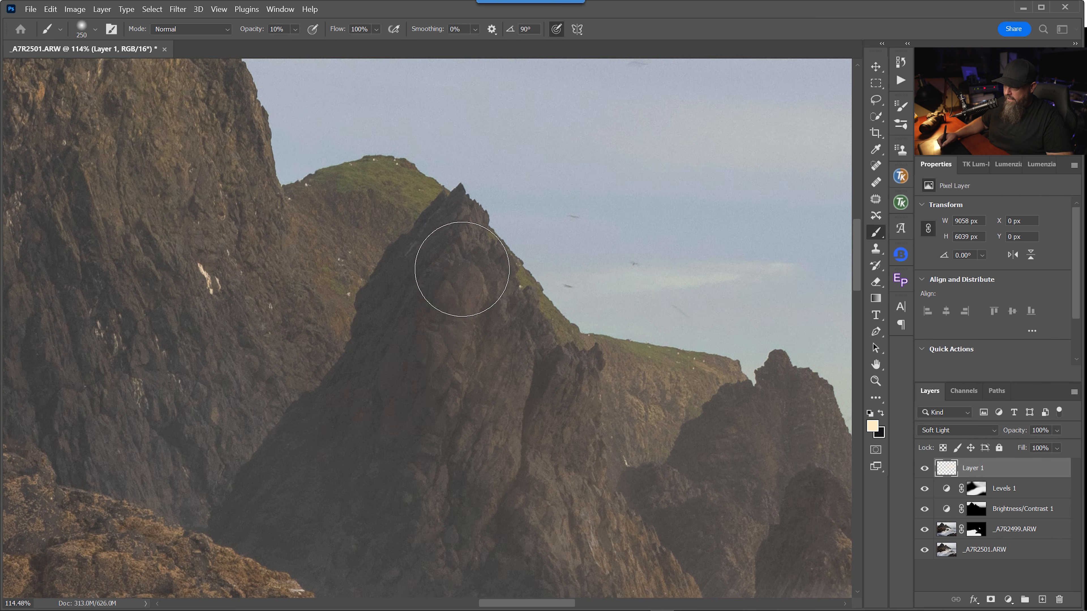
left_click_drag(550, 403, 336, 282)
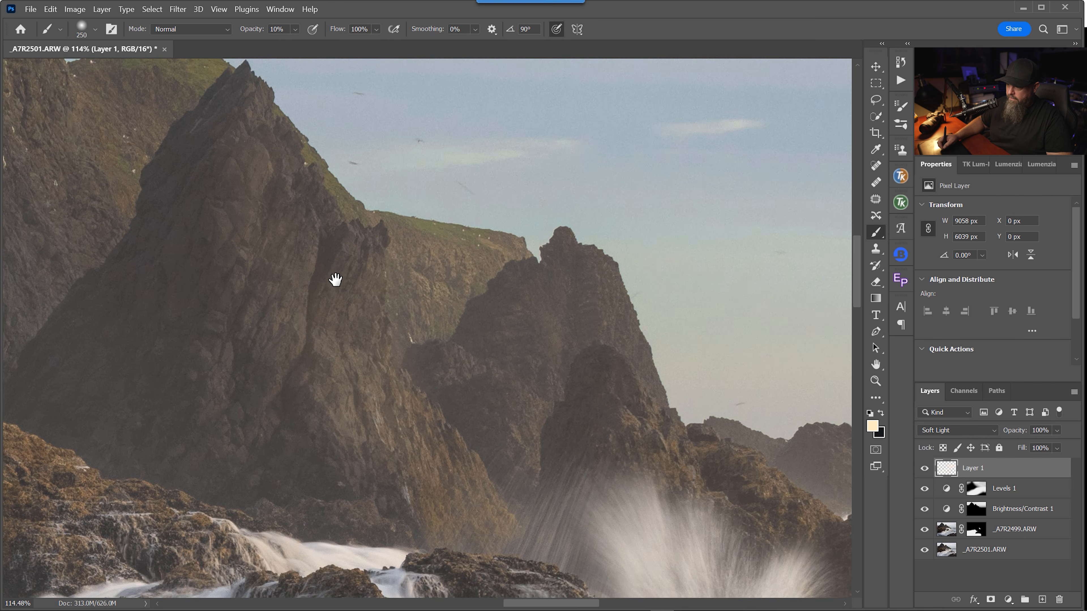
left_click_drag(539, 430, 223, 343)
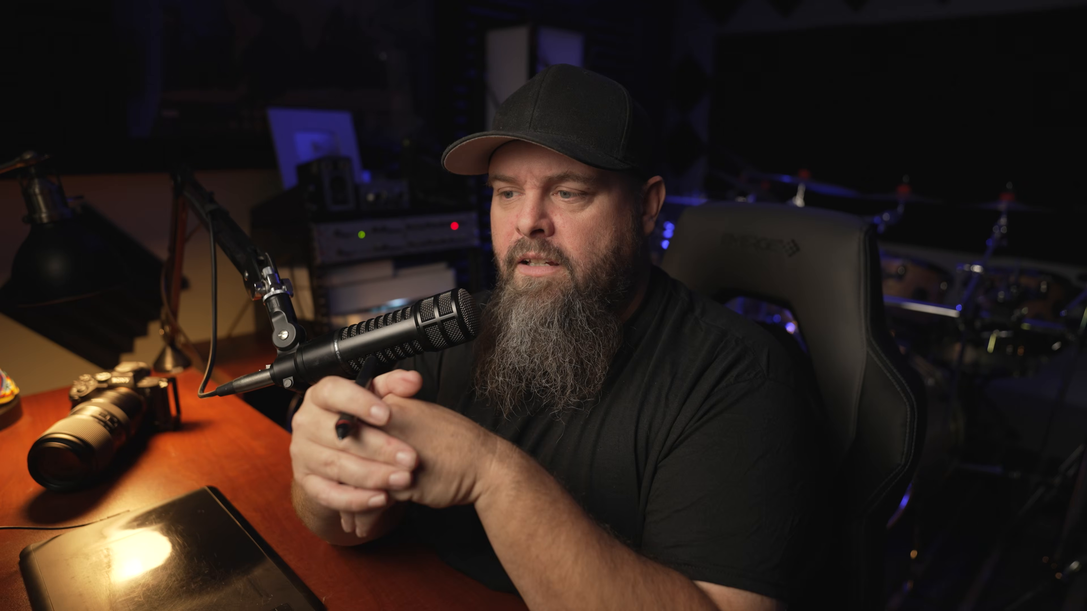